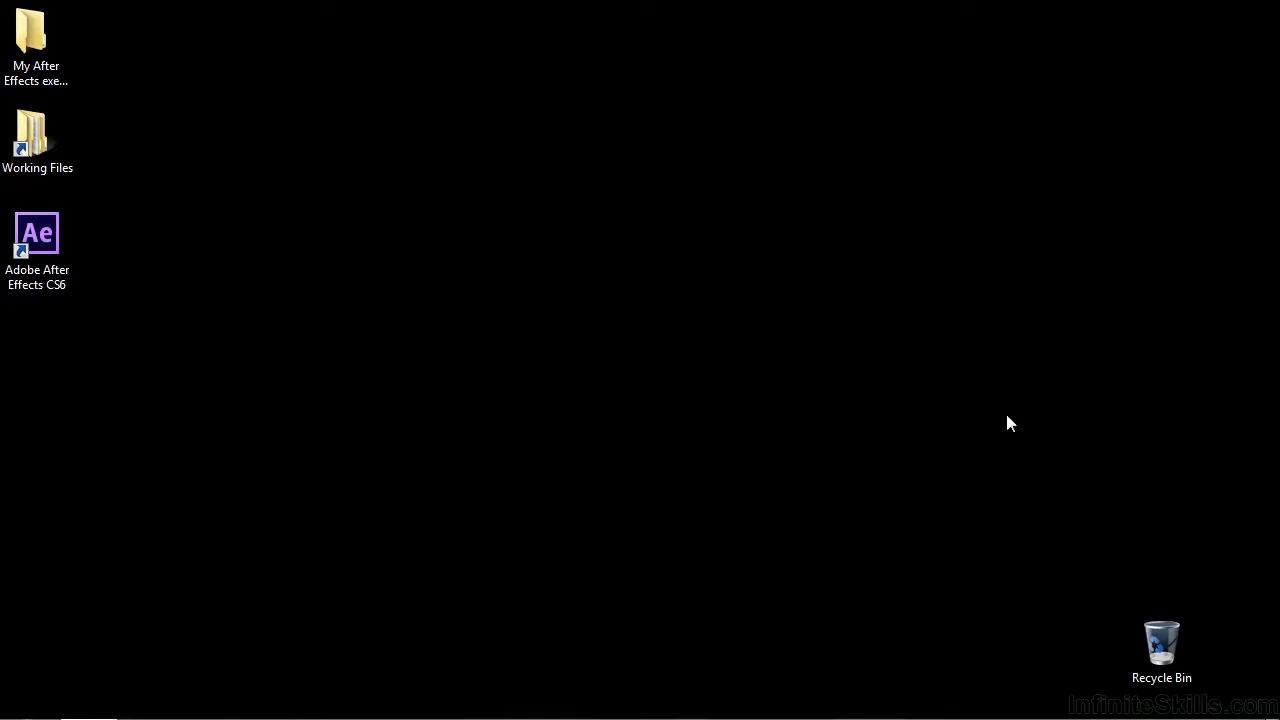
Open the 0204-customize.aep project from the After Effects projects folder in Working Files.
{"action": "double_click", "coordinate": [33, 145]}
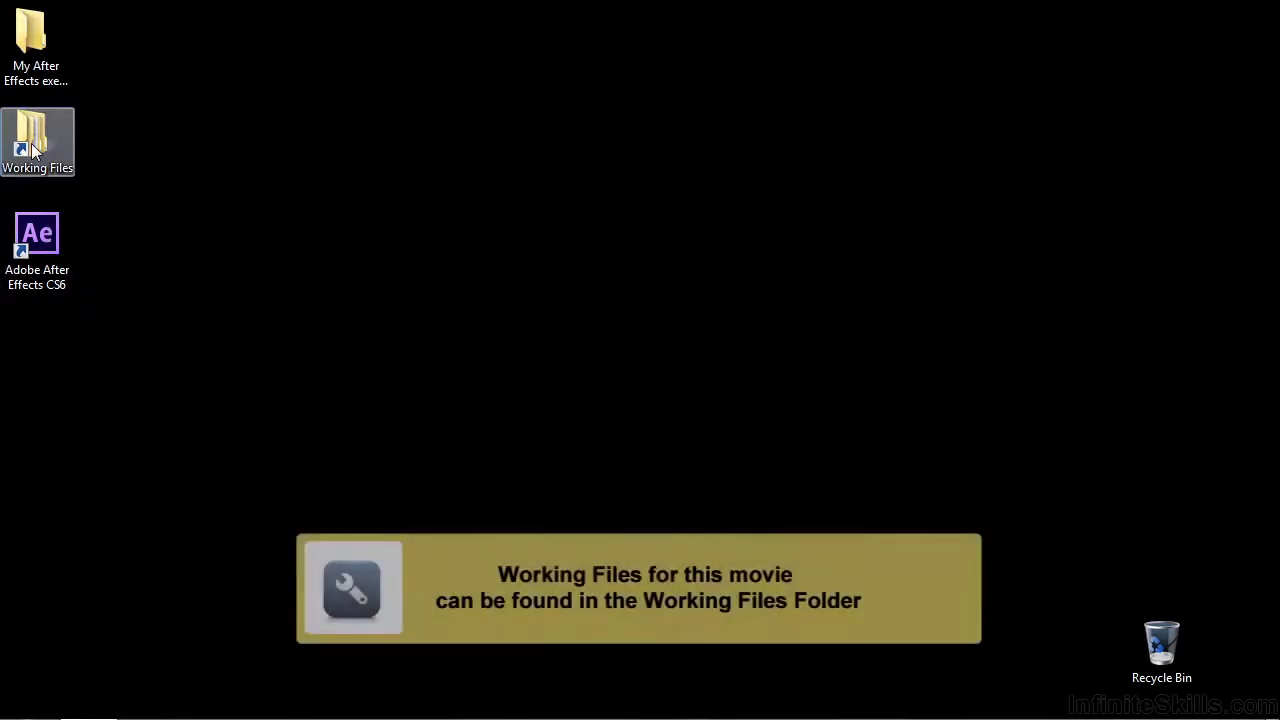
{"action": "left_click", "coordinate": [430, 152]}
{"action": "double_click", "coordinate": [429, 153]}
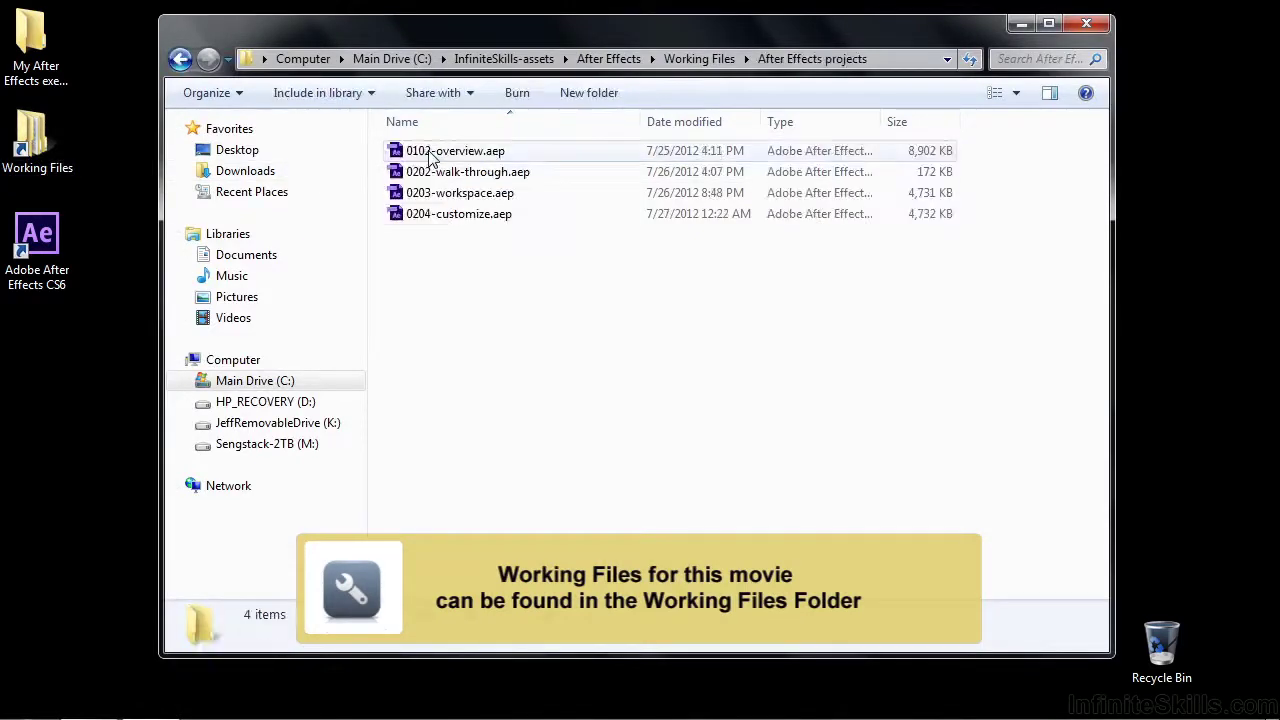
{"action": "double_click", "coordinate": [433, 216]}
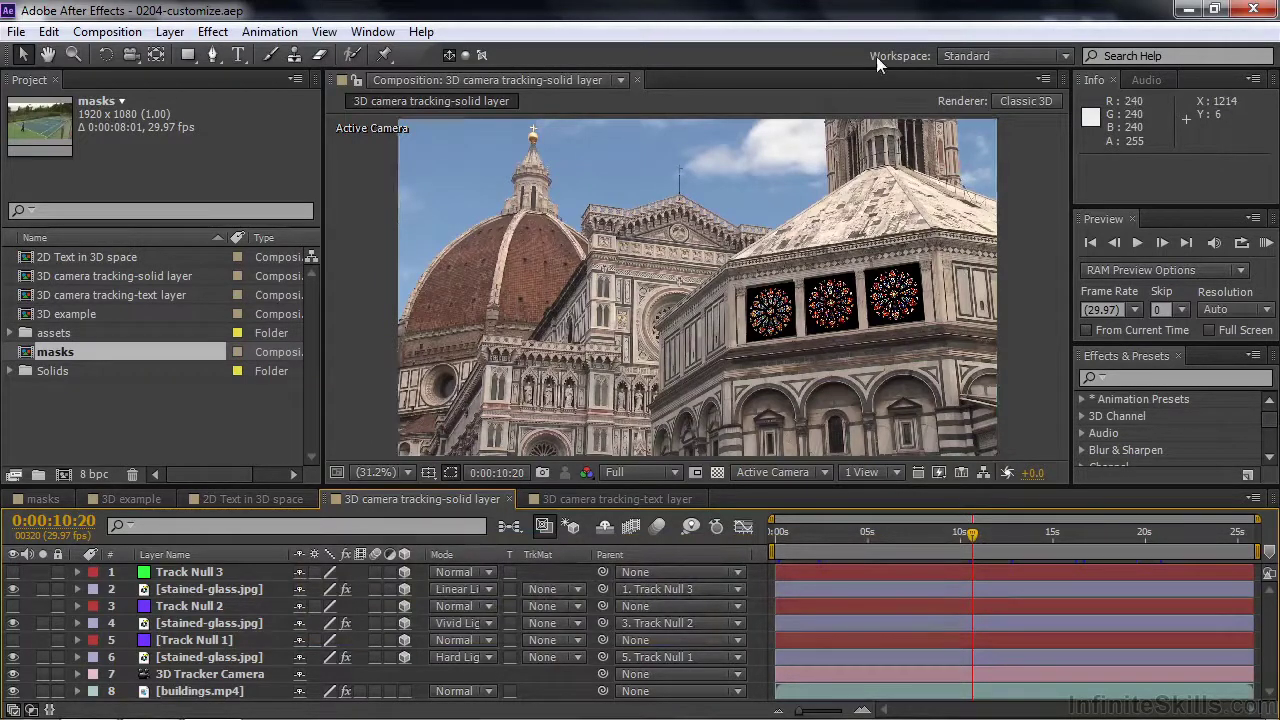
Reset the Standard workspace to its original layout.
{"action": "left_click", "coordinate": [1060, 57]}
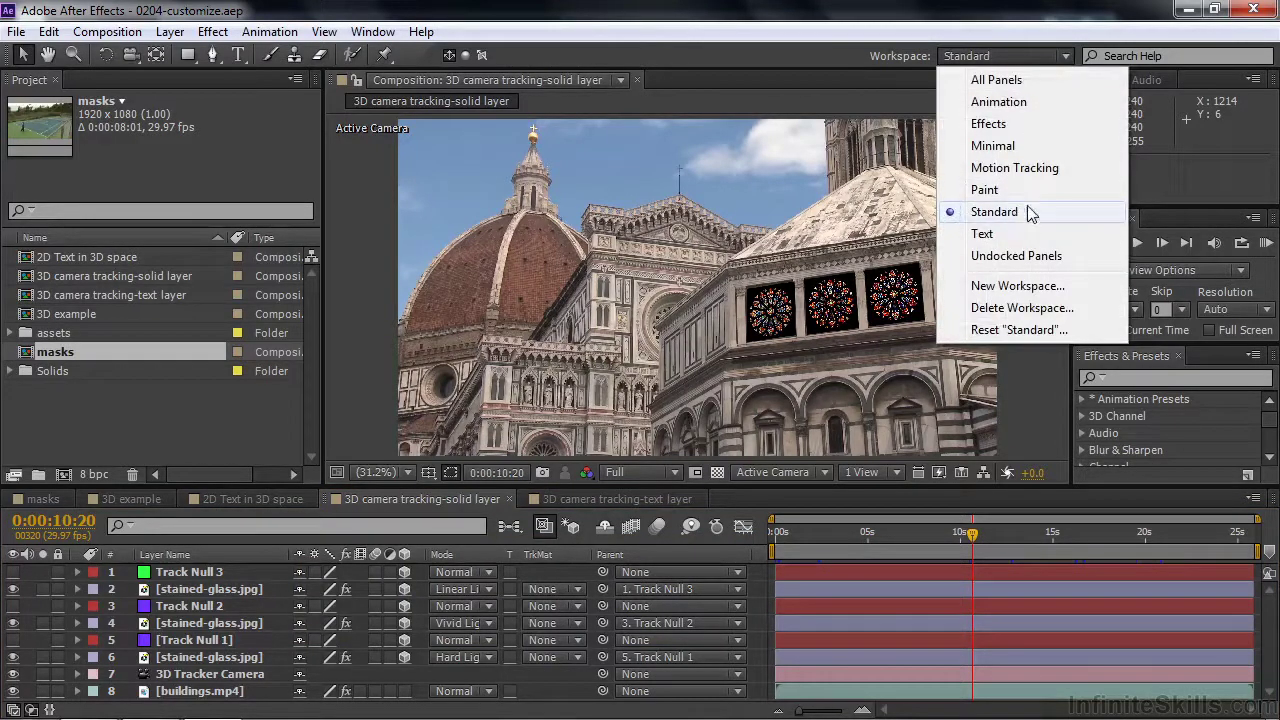
{"action": "left_click", "coordinate": [1014, 330]}
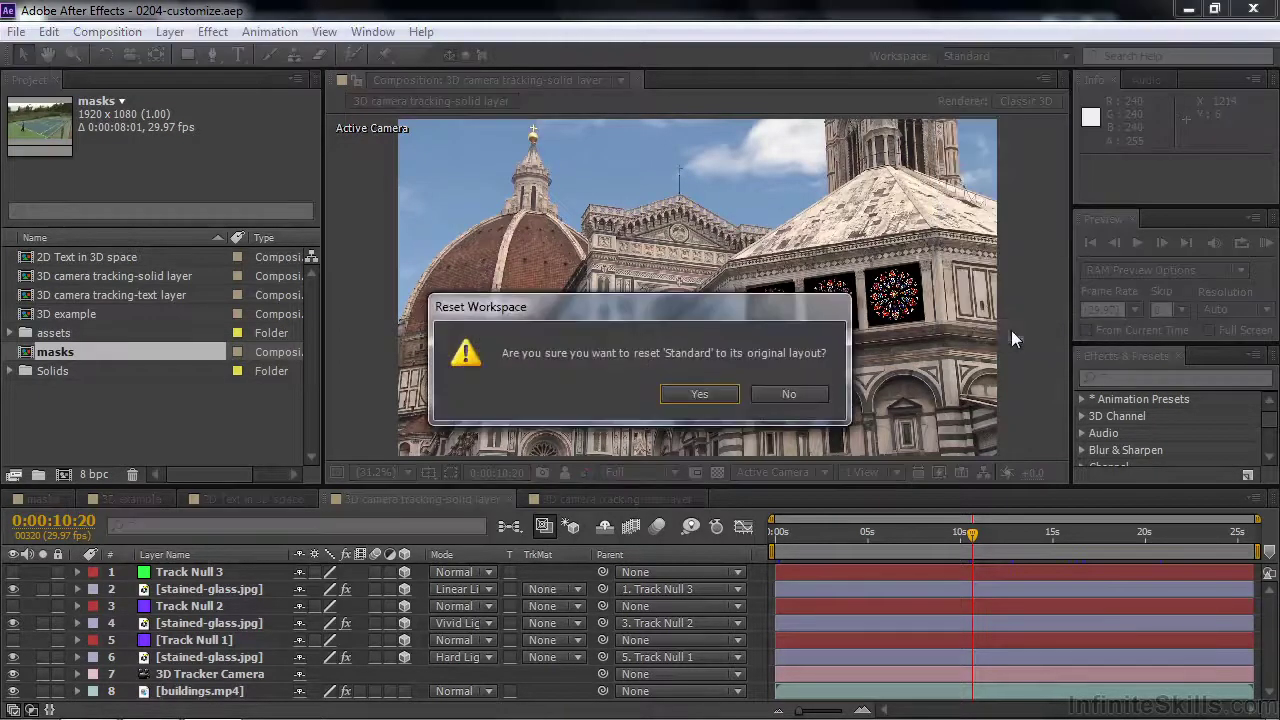
{"action": "left_click", "coordinate": [698, 395]}
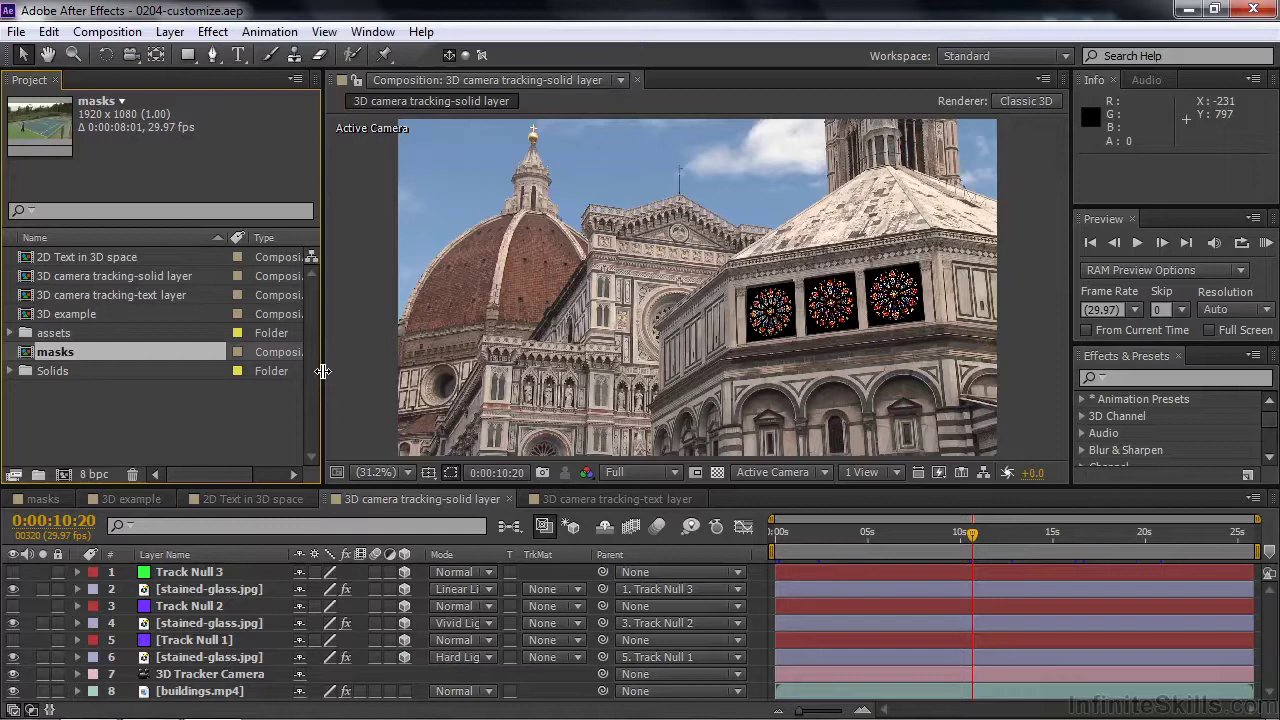
Make the Project panel wider and taller, then maximize the Composition panel and restore its size.
{"action": "mouse_move", "coordinate": [322, 371]}
{"action": "left_mouse_down"}
{"action": "mouse_move", "coordinate": [446, 380]}
{"action": "mouse_move", "coordinate": [292, 366]}
{"action": "mouse_move", "coordinate": [449, 380]}
{"action": "mouse_move", "coordinate": [313, 374]}
{"action": "mouse_move", "coordinate": [344, 375]}
{"action": "left_mouse_up"}
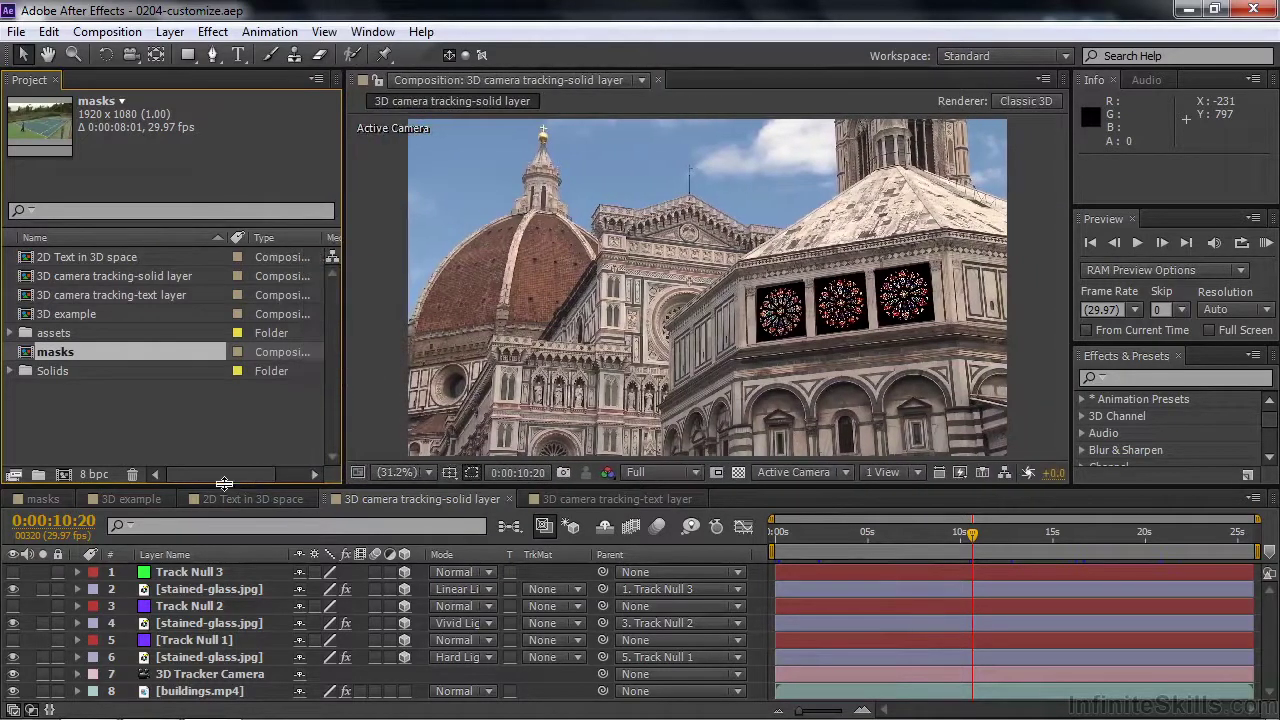
{"action": "mouse_move", "coordinate": [224, 484]}
{"action": "left_mouse_down"}
{"action": "mouse_move", "coordinate": [226, 514]}
{"action": "mouse_move", "coordinate": [225, 486]}
{"action": "mouse_move", "coordinate": [230, 504]}
{"action": "mouse_move", "coordinate": [239, 483]}
{"action": "left_mouse_up"}
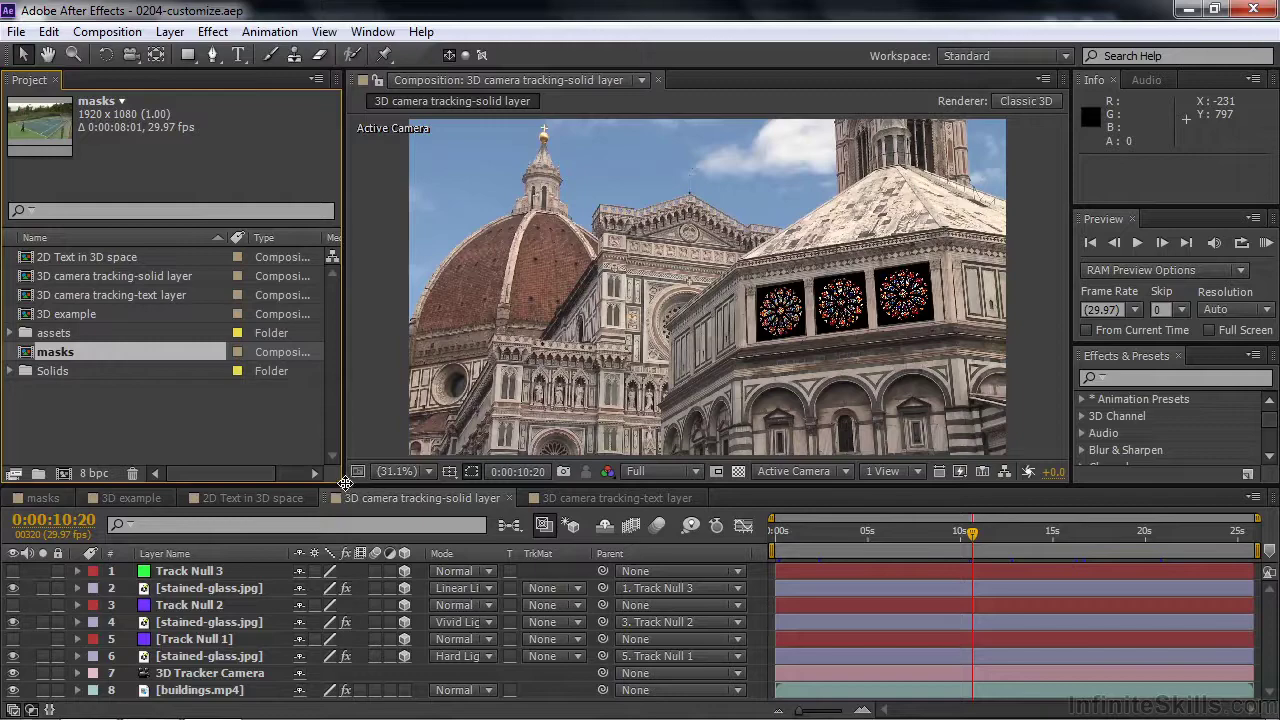
{"action": "left_click_drag", "start_coordinate": [345, 483], "coordinate": [364, 511]}
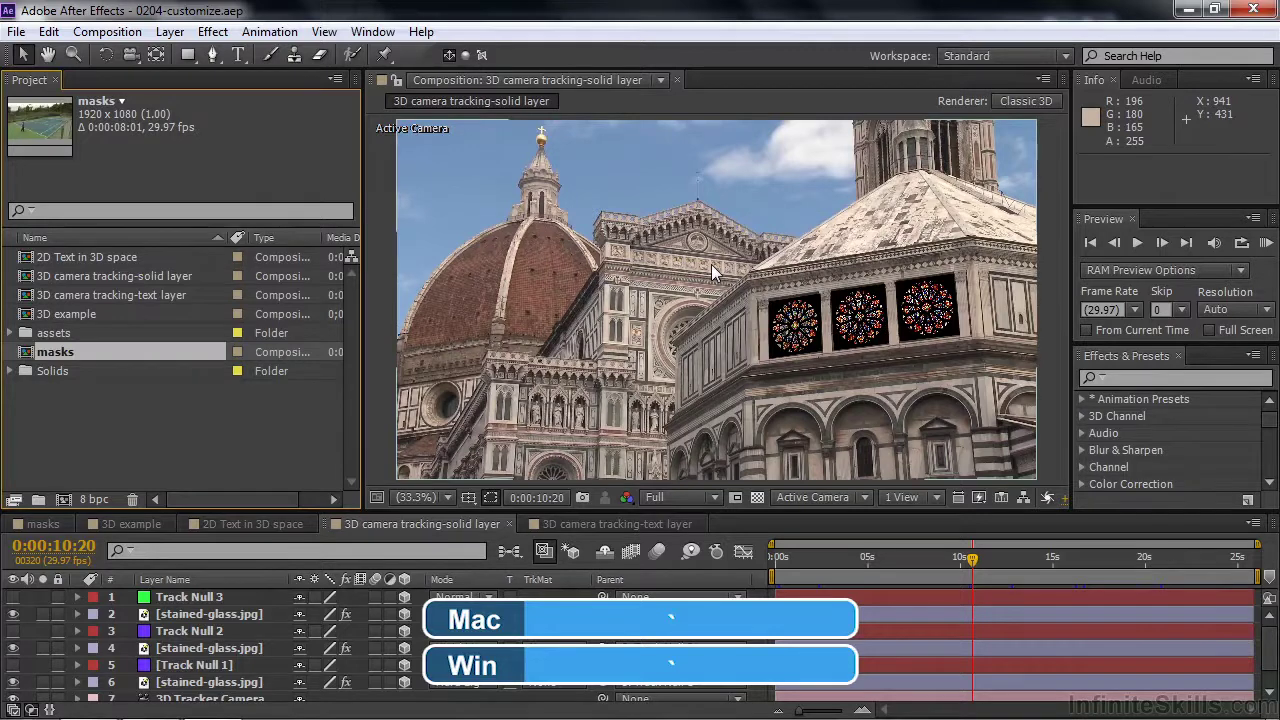
{"action": "key", "text": "grave"}
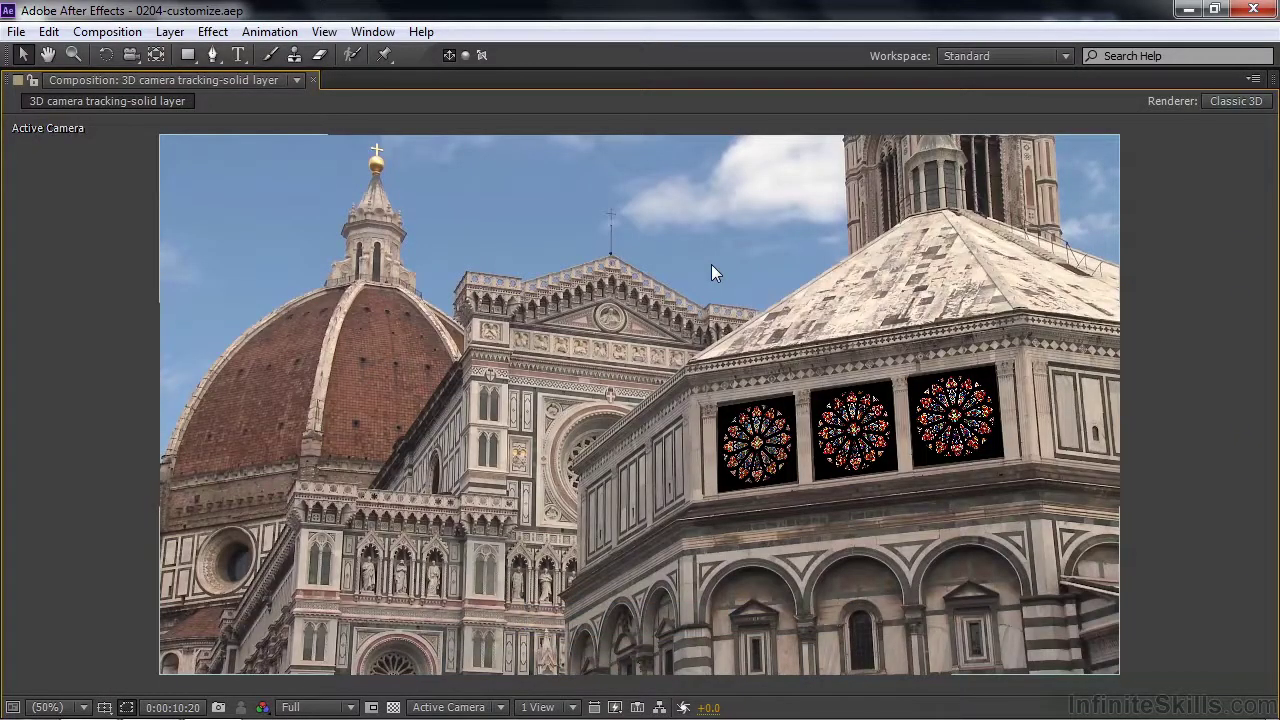
{"action": "key", "text": "grave"}
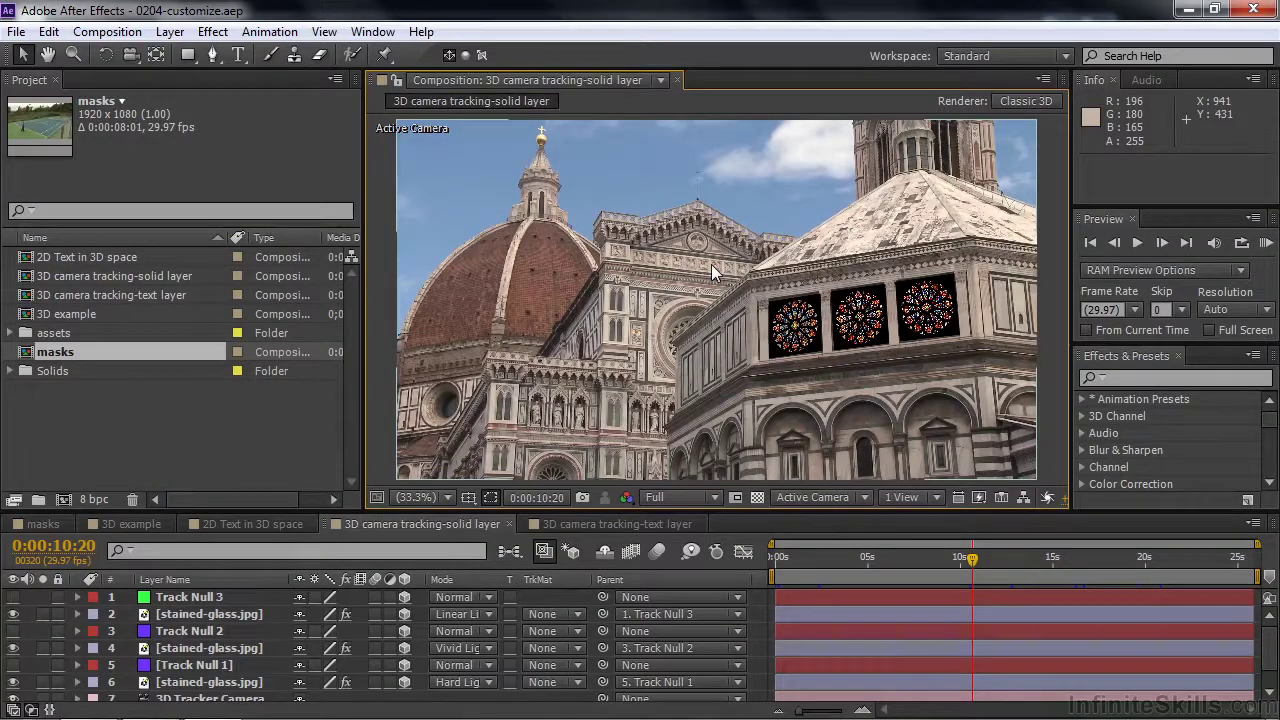
Dock the Info panel as a separate full-height column on the outer side of the Project panel.
{"action": "left_click", "coordinate": [1085, 85]}
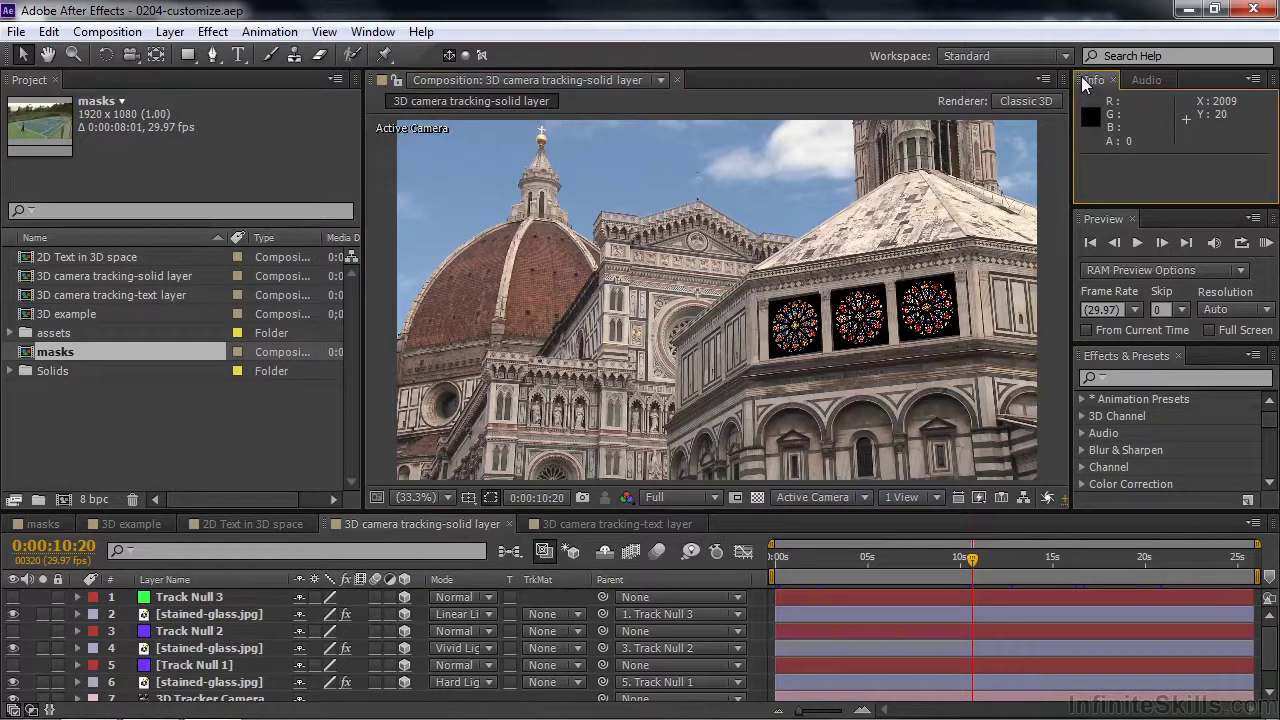
{"action": "left_click_drag", "start_coordinate": [1081, 81], "coordinate": [335, 274]}
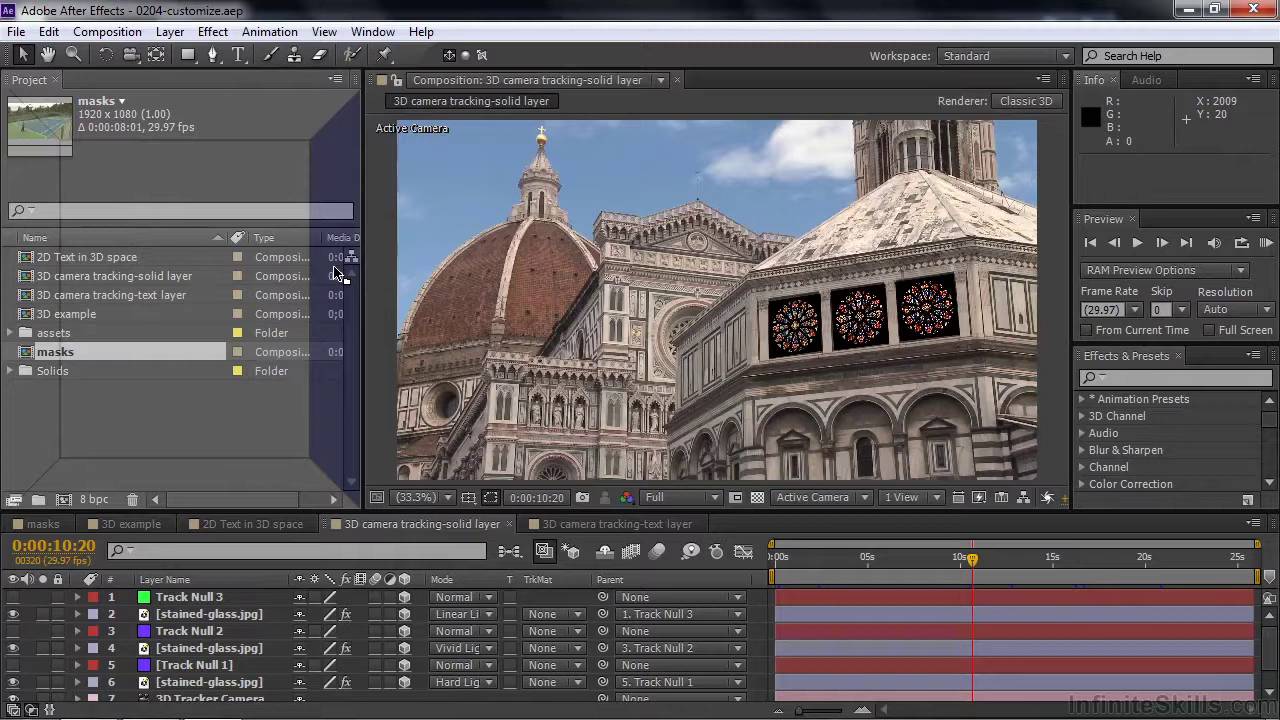
{"action": "left_click_drag", "start_coordinate": [335, 271], "coordinate": [241, 287]}
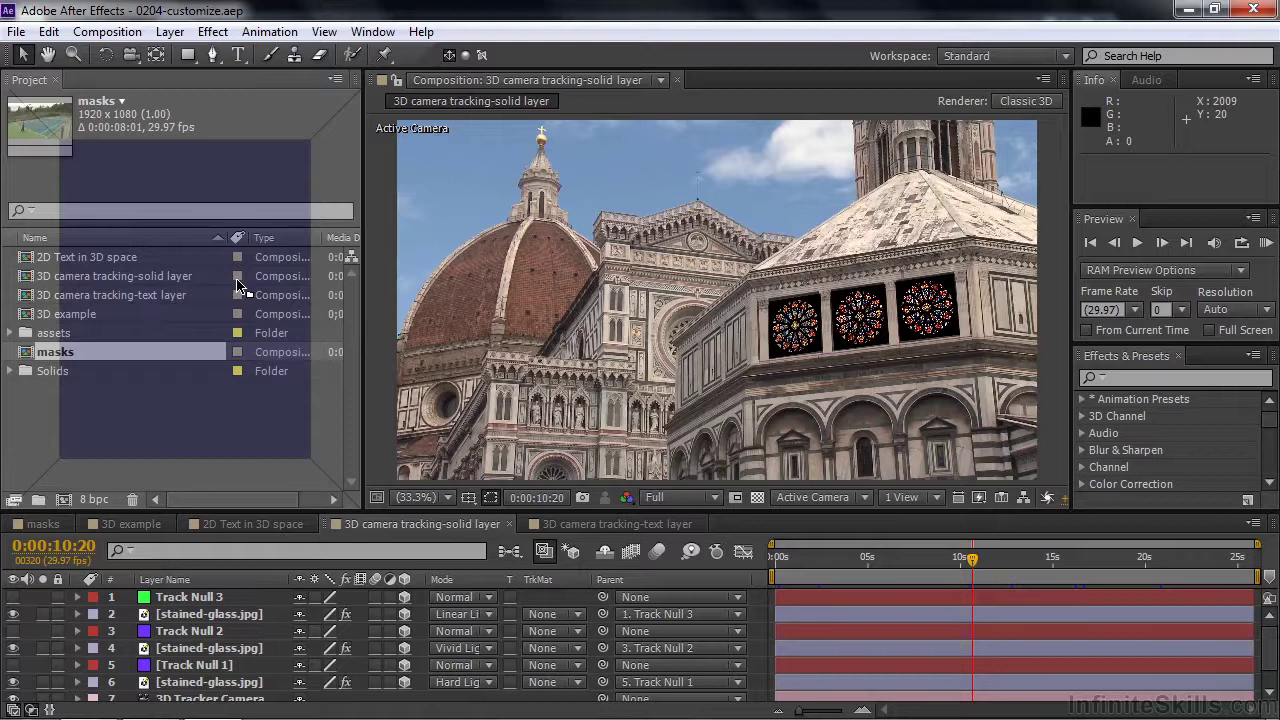
{"action": "left_click_drag", "start_coordinate": [240, 285], "coordinate": [9, 337]}
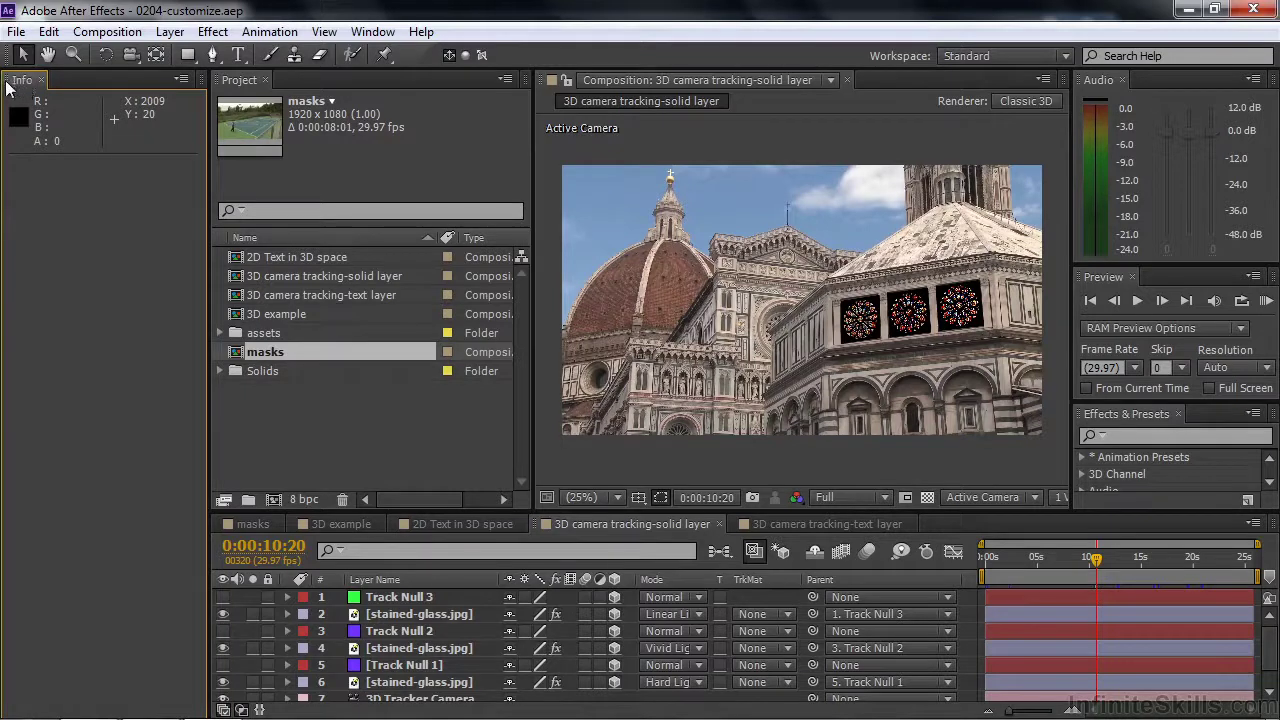
Group the Info, Audio and Preview panels as tabs in the same frame as the Project panel.
{"action": "left_click_drag", "start_coordinate": [22, 85], "coordinate": [345, 258]}
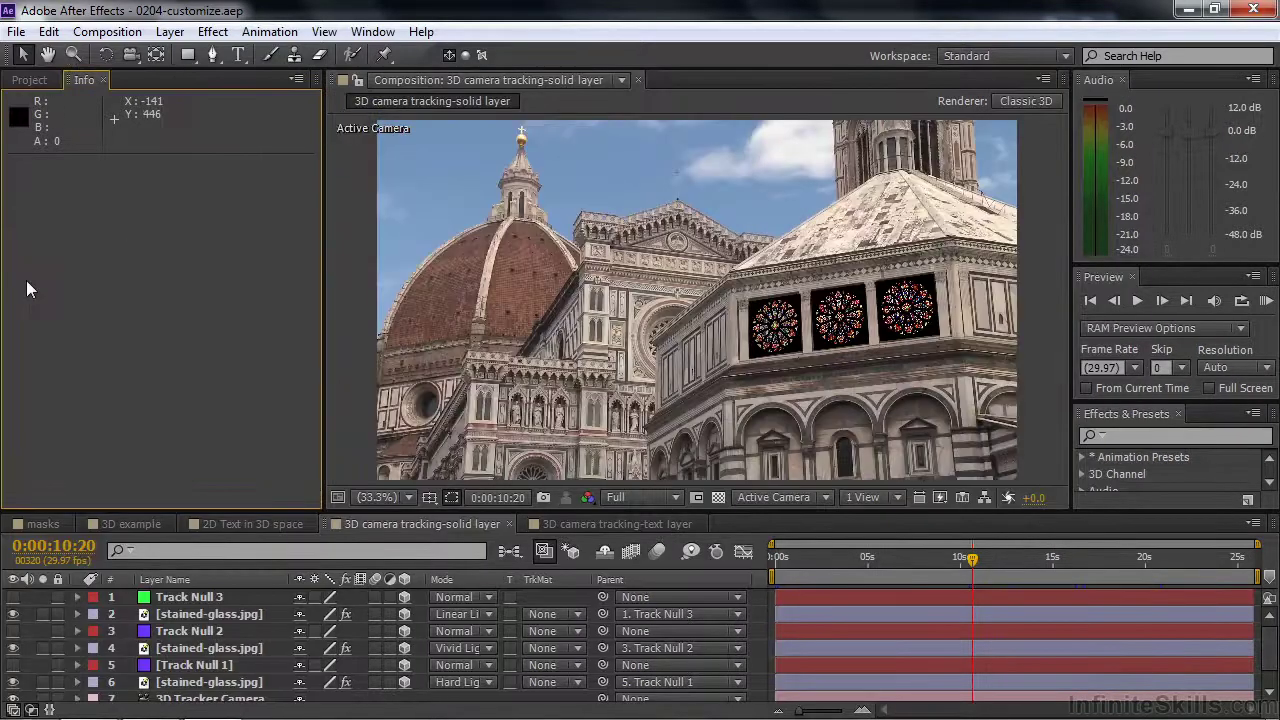
{"action": "left_click", "coordinate": [29, 80]}
{"action": "left_click", "coordinate": [80, 82]}
{"action": "left_click", "coordinate": [24, 81]}
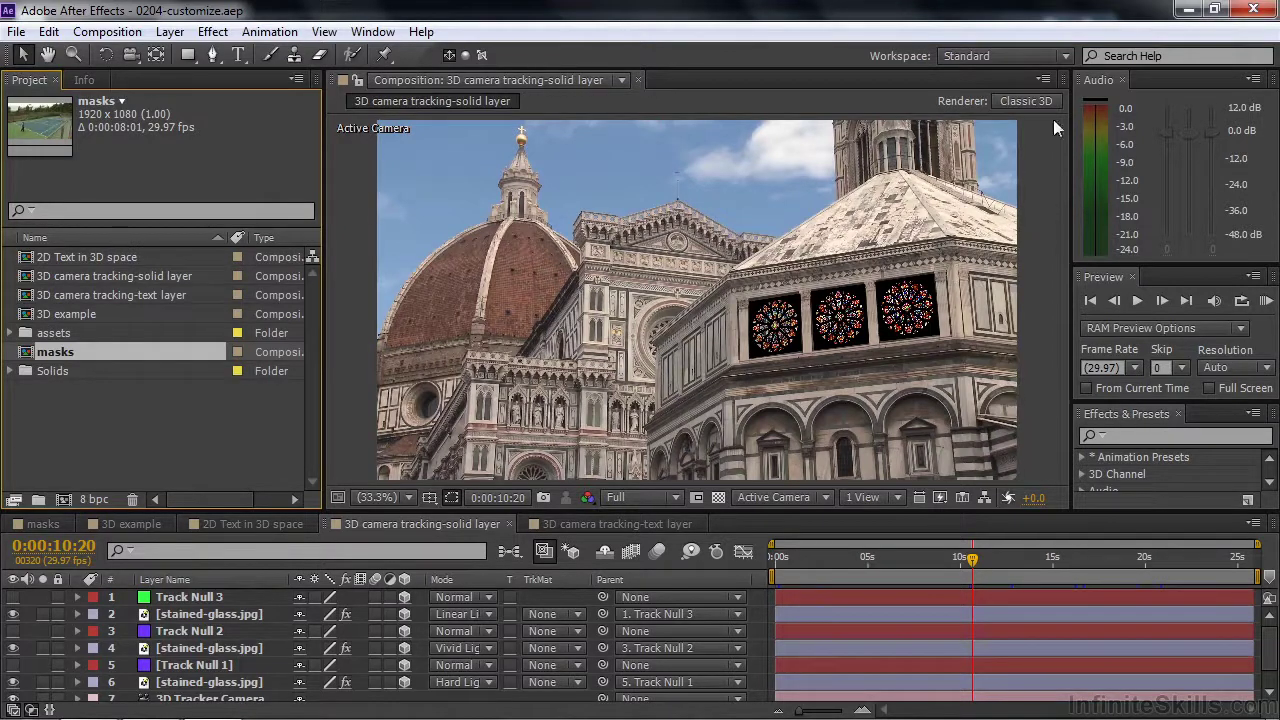
{"action": "left_click_drag", "start_coordinate": [1077, 78], "coordinate": [219, 287]}
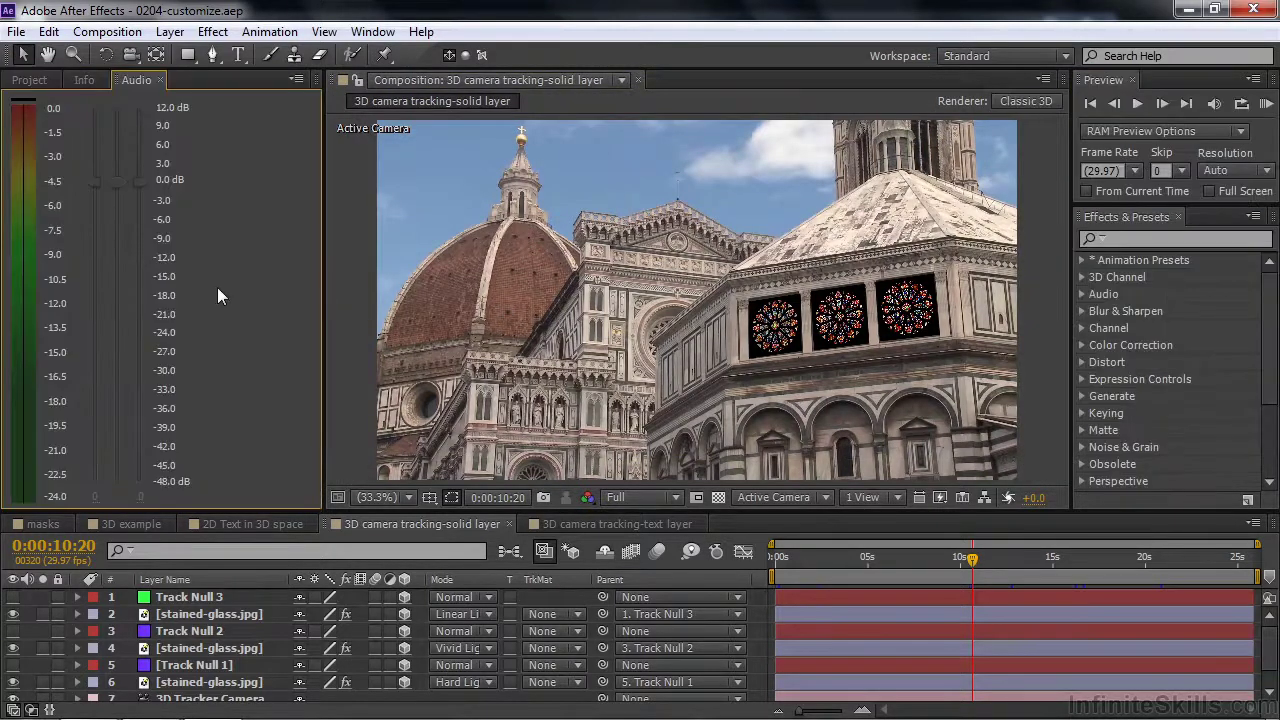
{"action": "left_click_drag", "start_coordinate": [1079, 78], "coordinate": [135, 257]}
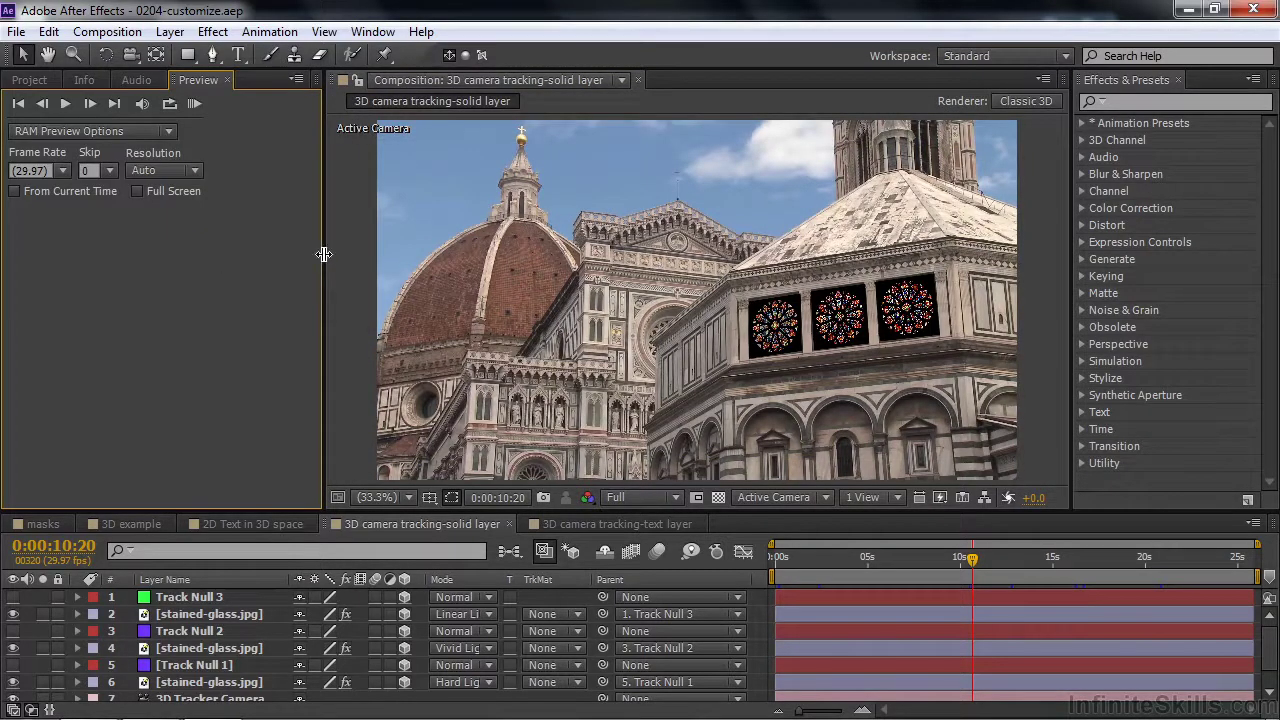
Narrow the Project panel group, bring the Project panel to the front, and widen the group until all its tabs fit.
{"action": "left_click_drag", "start_coordinate": [323, 253], "coordinate": [171, 253]}
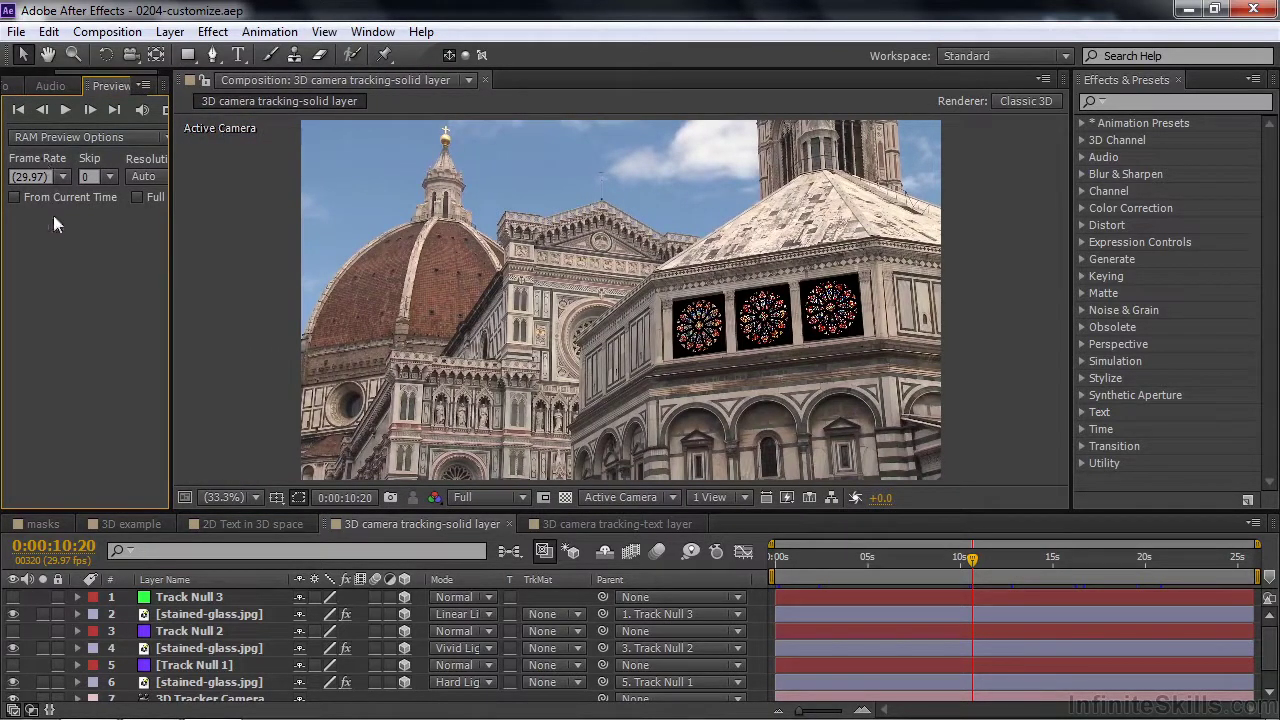
{"action": "left_click_drag", "start_coordinate": [128, 73], "coordinate": [37, 70]}
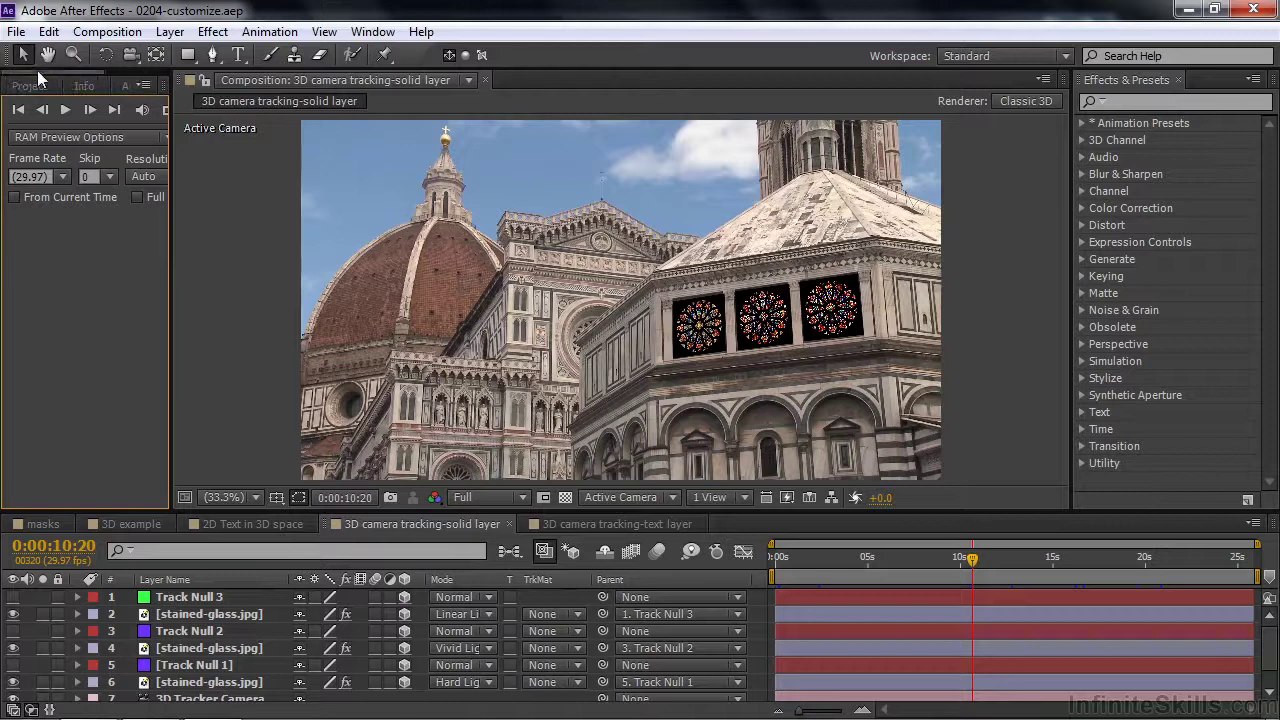
{"action": "left_click", "coordinate": [27, 86]}
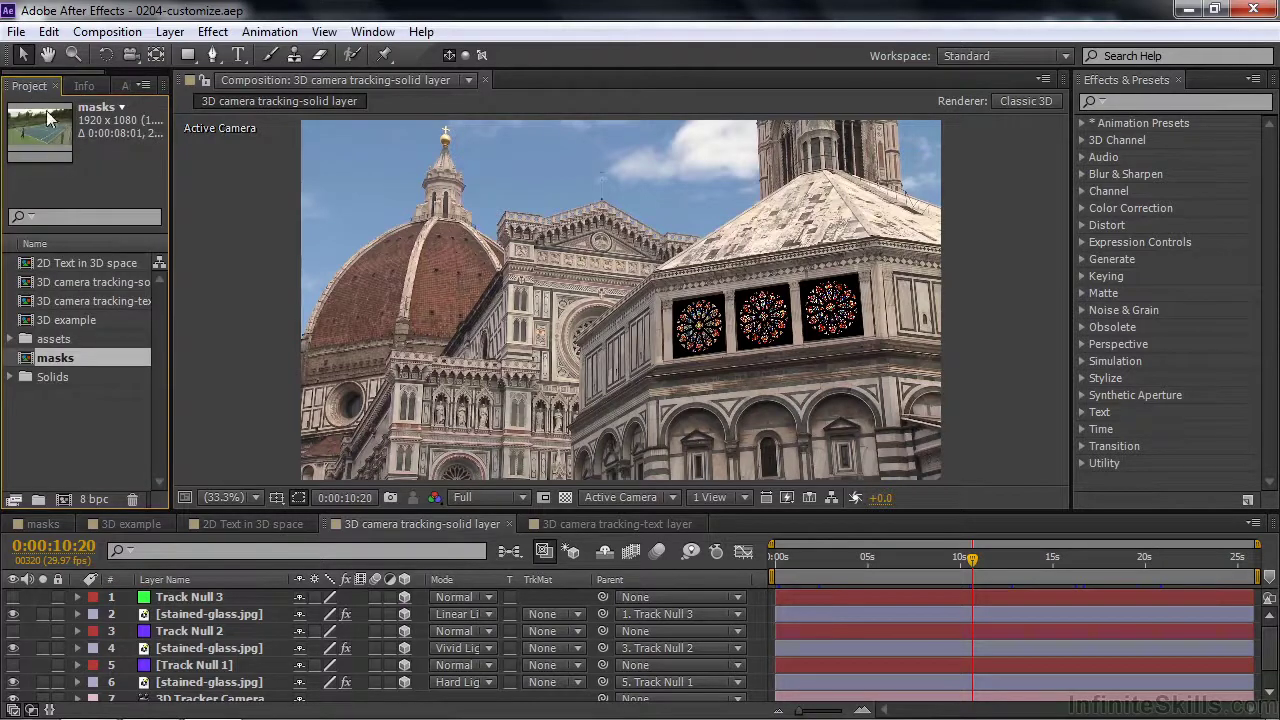
{"action": "left_click_drag", "start_coordinate": [171, 189], "coordinate": [293, 213]}
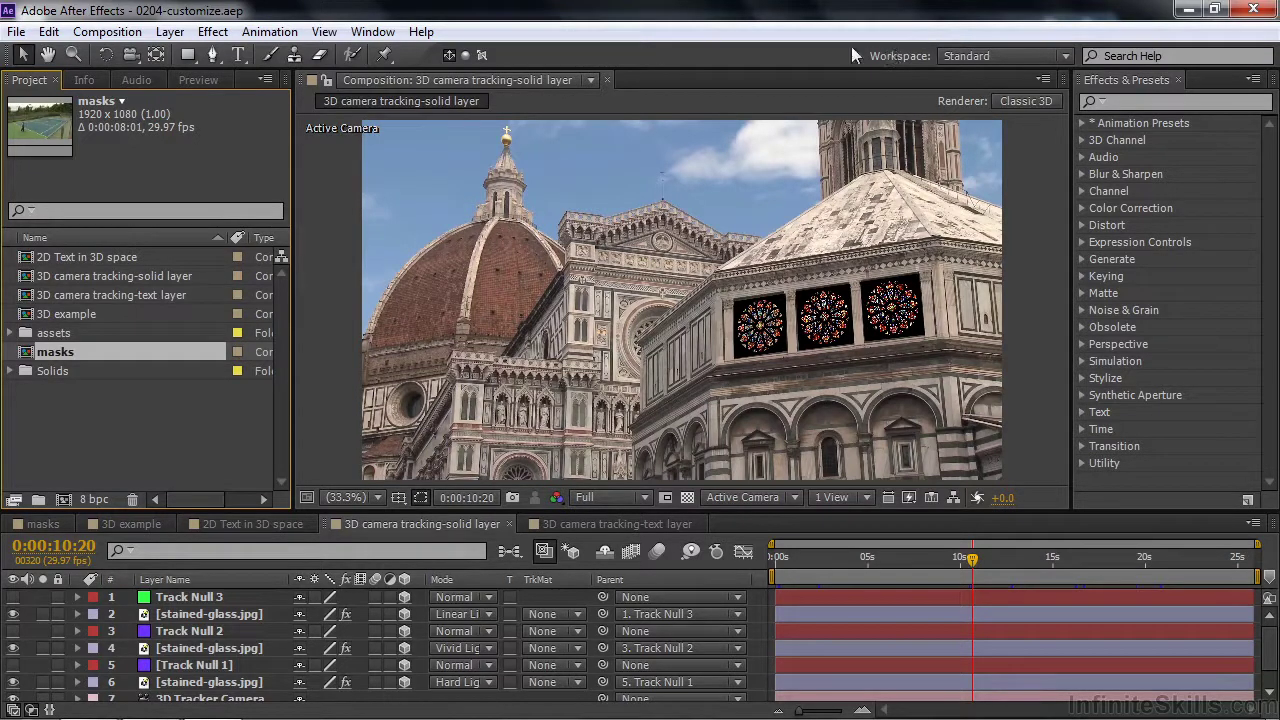
{"action": "left_click", "coordinate": [368, 32]}
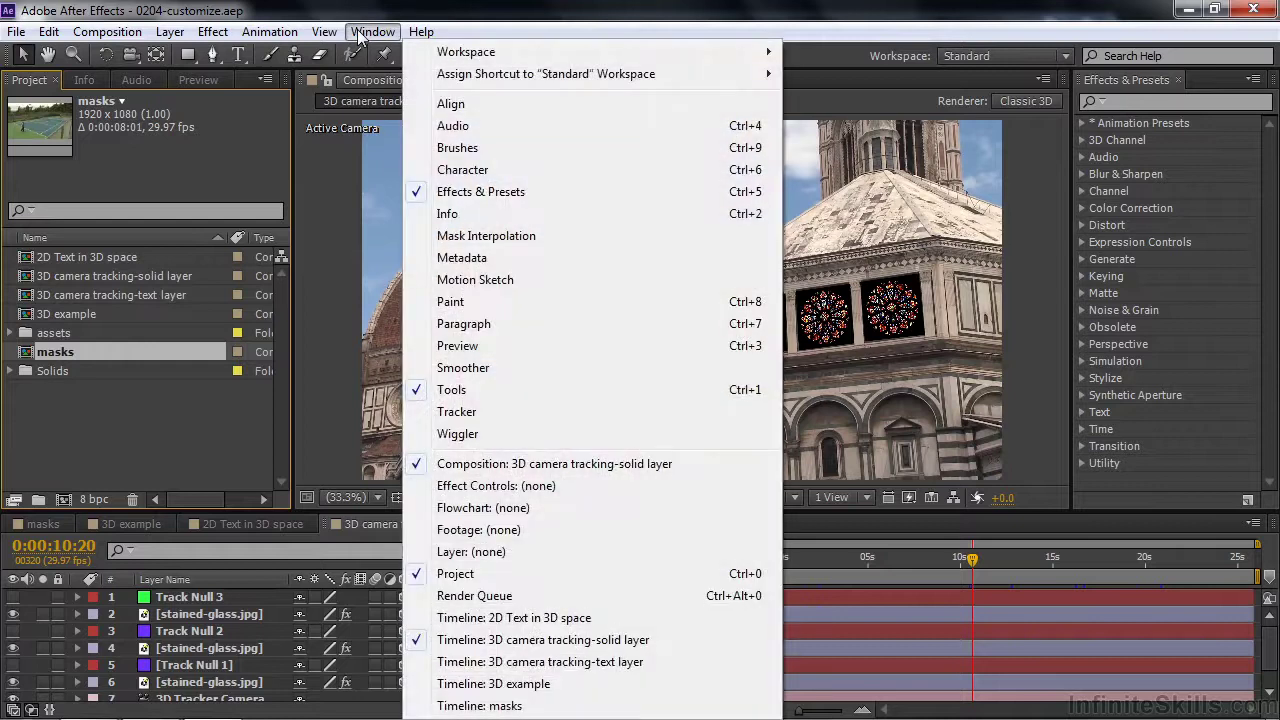
{"action": "mouse_move", "coordinate": [452, 57]}
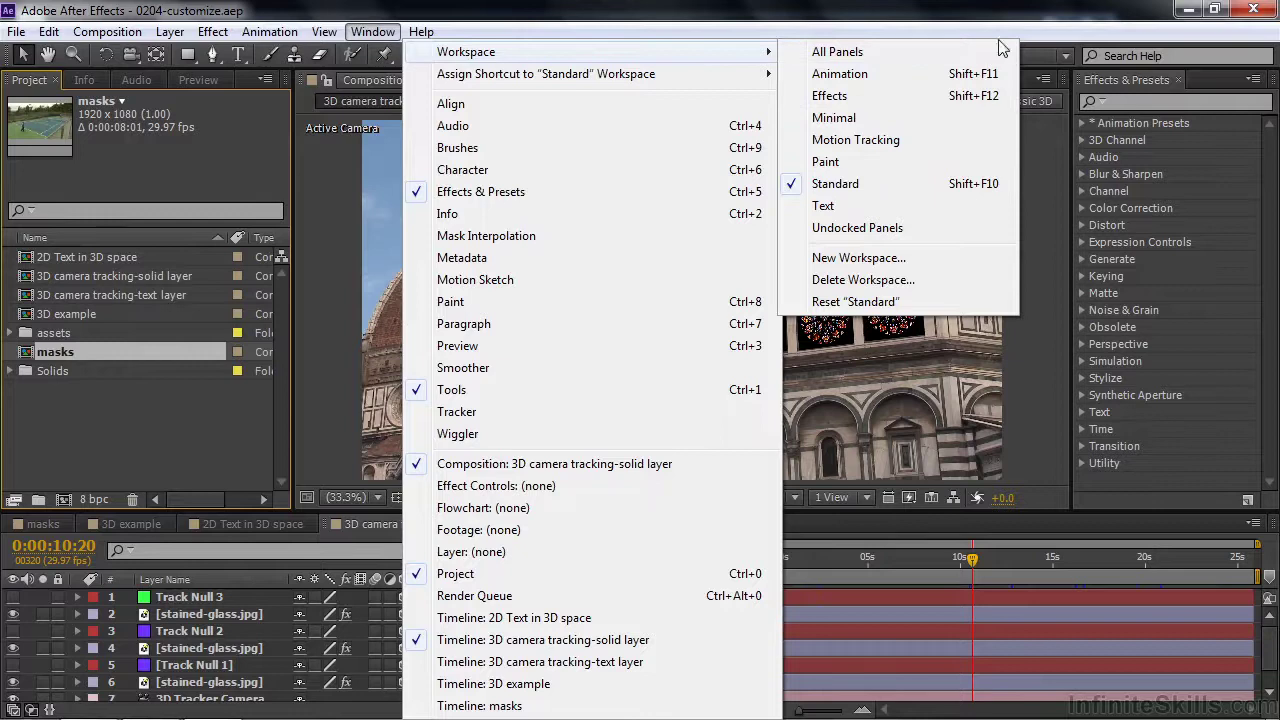
{"action": "left_click", "coordinate": [1024, 10]}
{"action": "left_click", "coordinate": [1066, 56]}
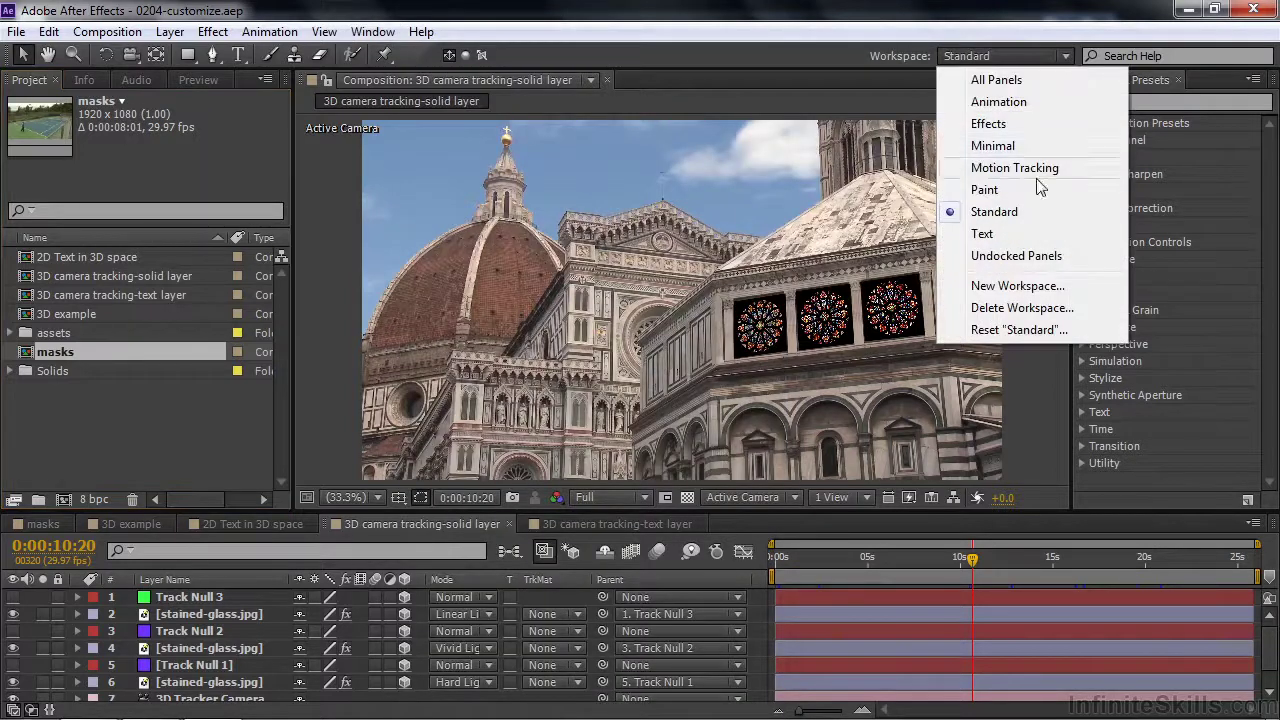
{"action": "left_click", "coordinate": [762, 18]}
Restore the default Standard workspace layout to discard the panel rearrangements.
{"action": "left_click", "coordinate": [372, 31]}
{"action": "mouse_move", "coordinate": [452, 52]}
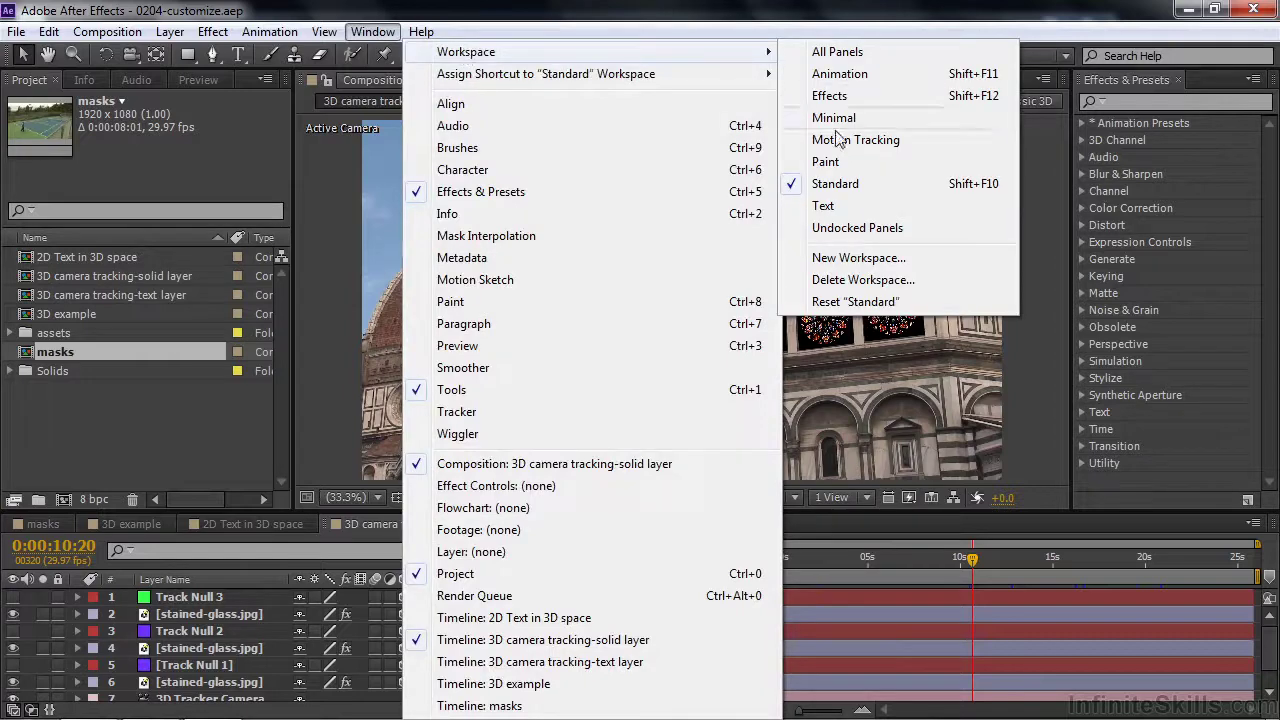
{"action": "left_click", "coordinate": [885, 304]}
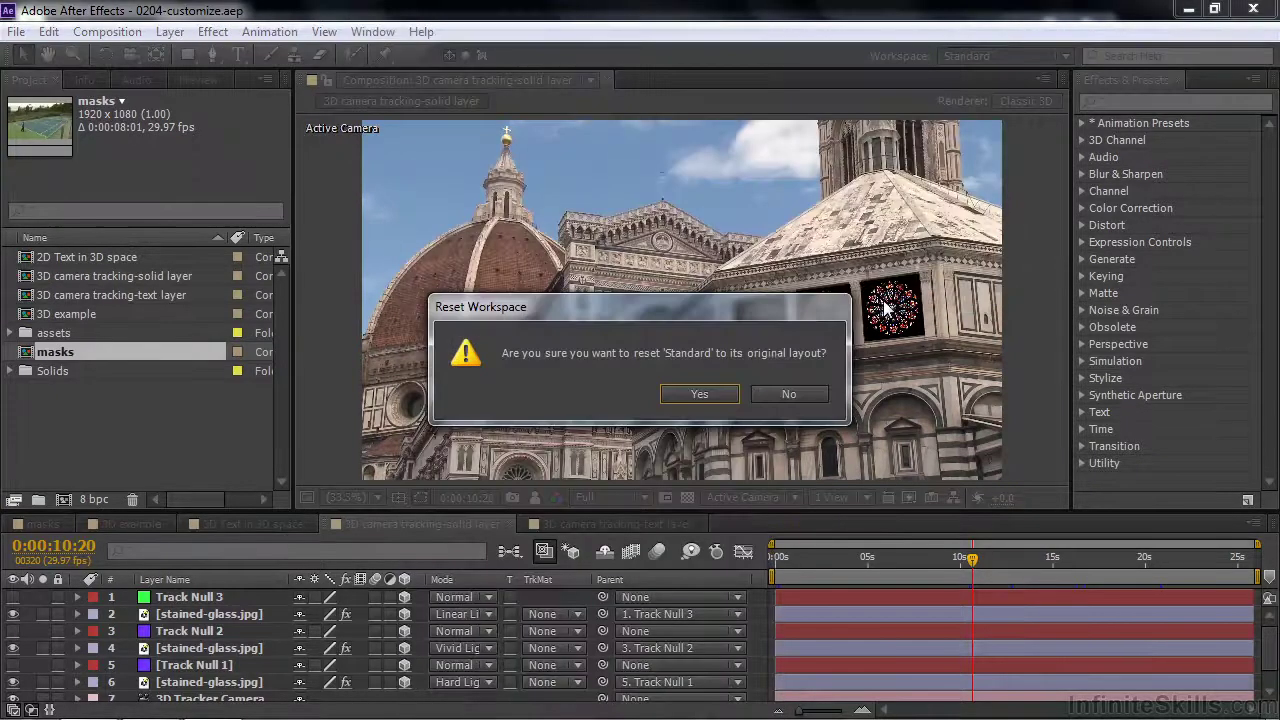
{"action": "left_click", "coordinate": [704, 392]}
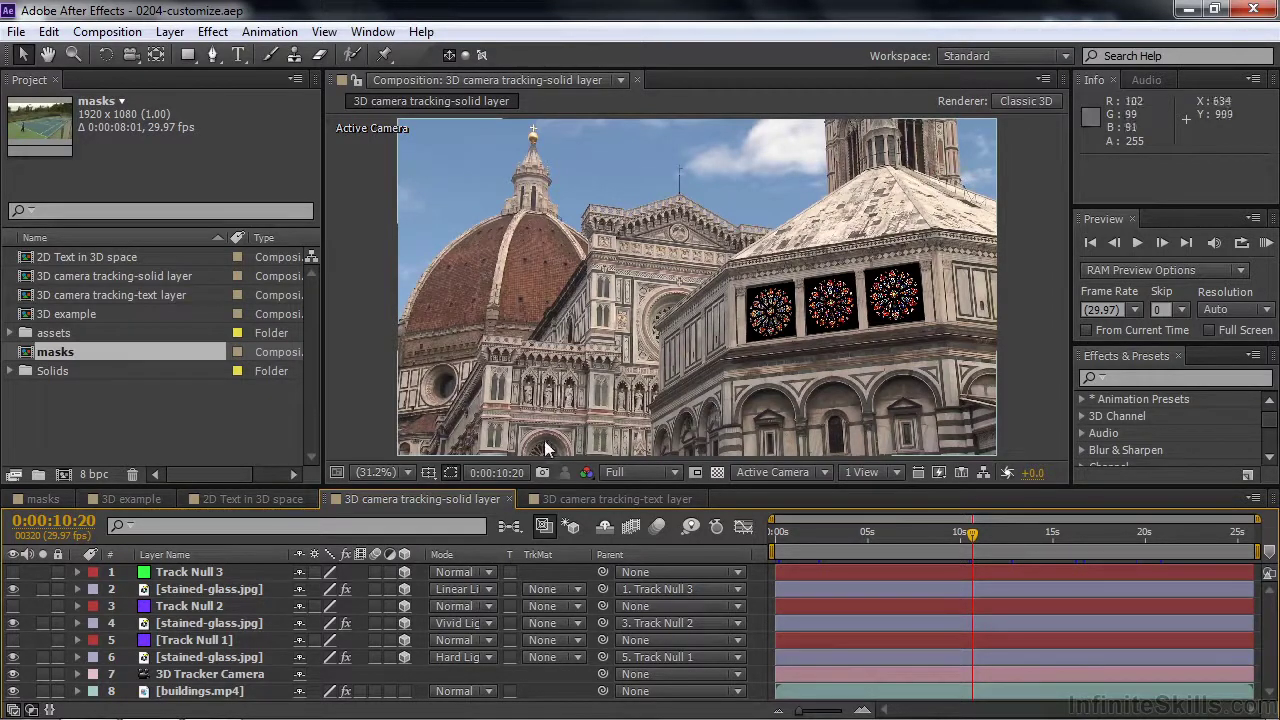
Show the masks composition and open its tennis-background.mp4 layer in the Layer panel.
{"action": "left_click", "coordinate": [48, 499]}
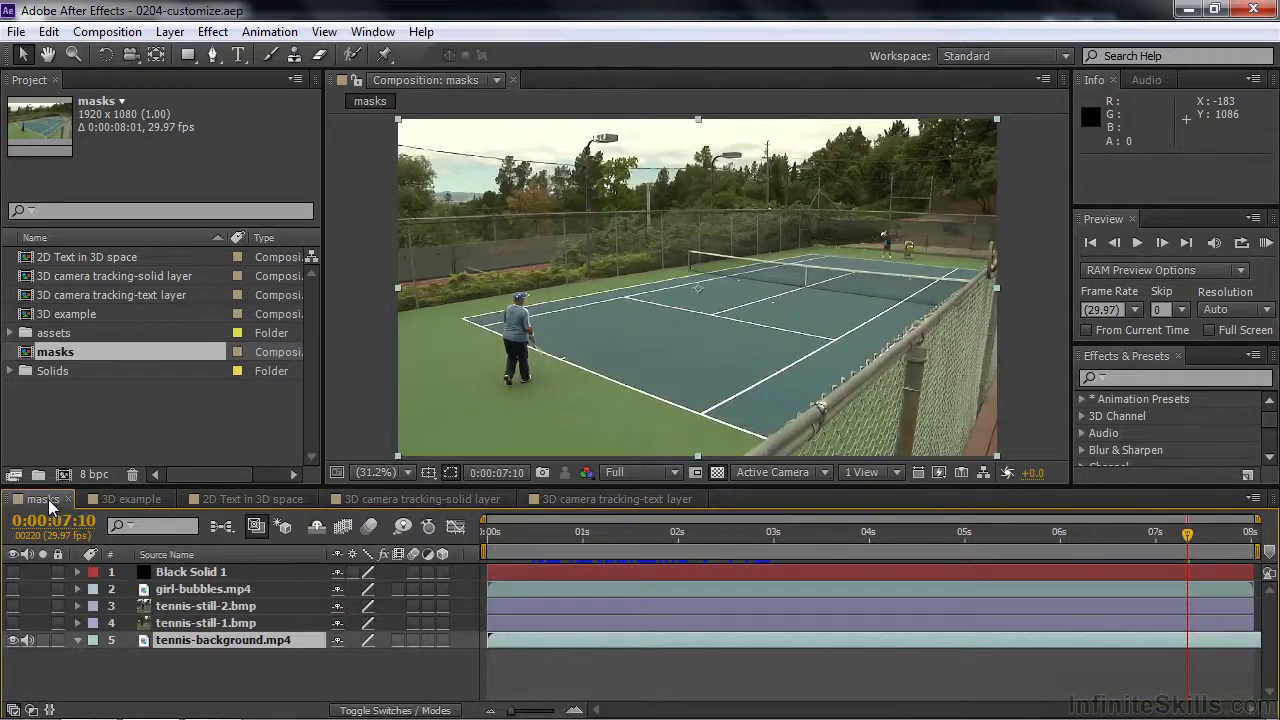
{"action": "double_click", "coordinate": [147, 641]}
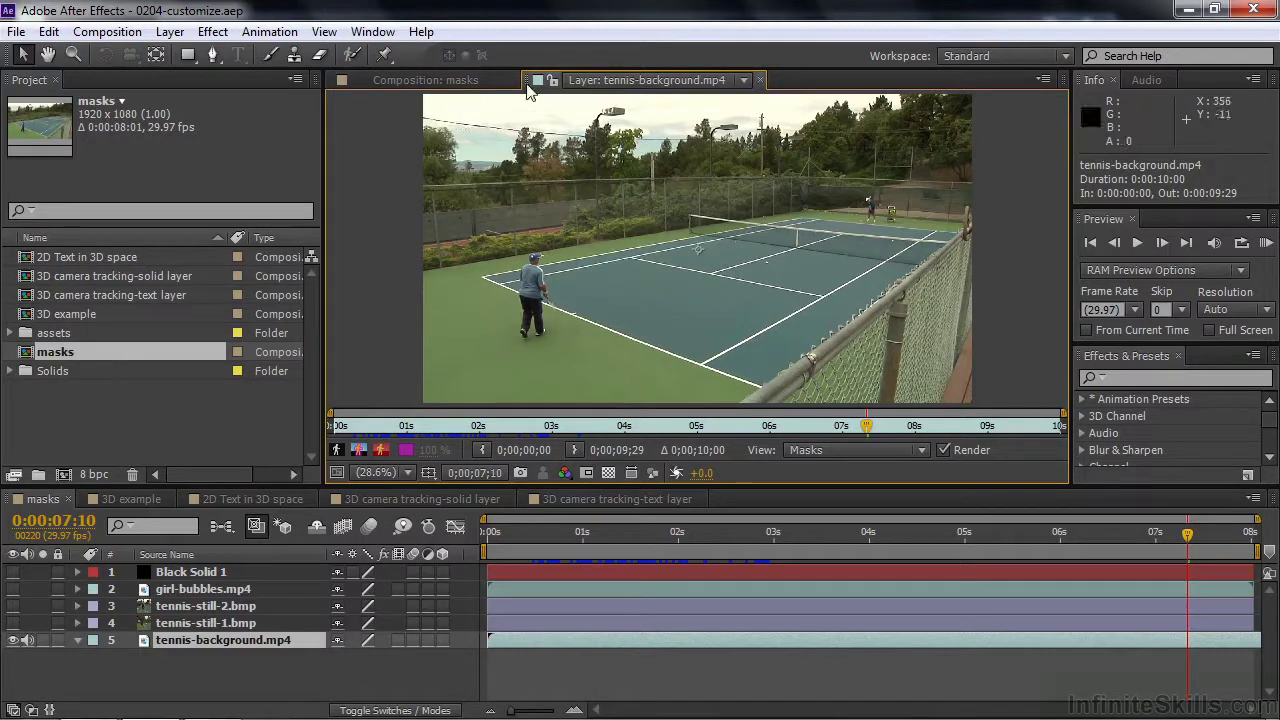
Undock the tennis-background.mp4 Layer panel into a floating window over the workspace.
{"action": "mouse_move", "coordinate": [528, 84]}
{"action": "left_mouse_down"}
{"action": "mouse_move", "coordinate": [461, 212]}
{"action": "mouse_move", "coordinate": [532, 81]}
{"action": "left_mouse_up"}
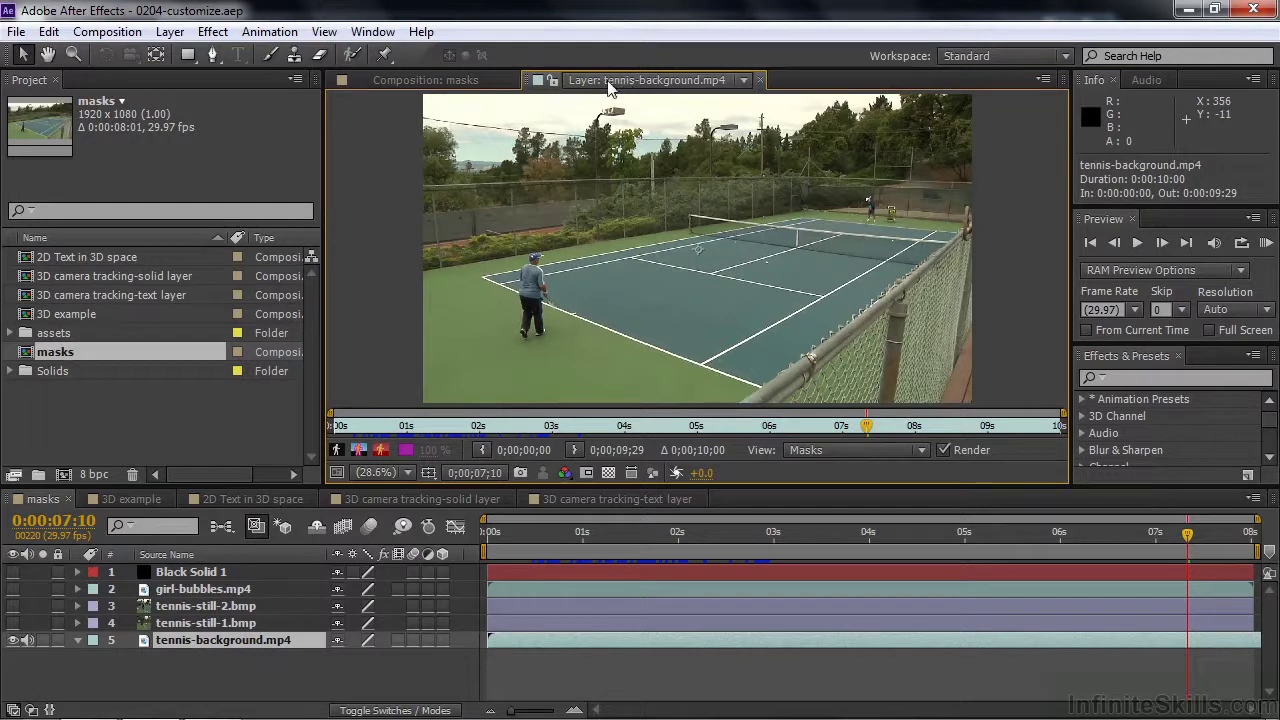
{"action": "left_click", "coordinate": [744, 81]}
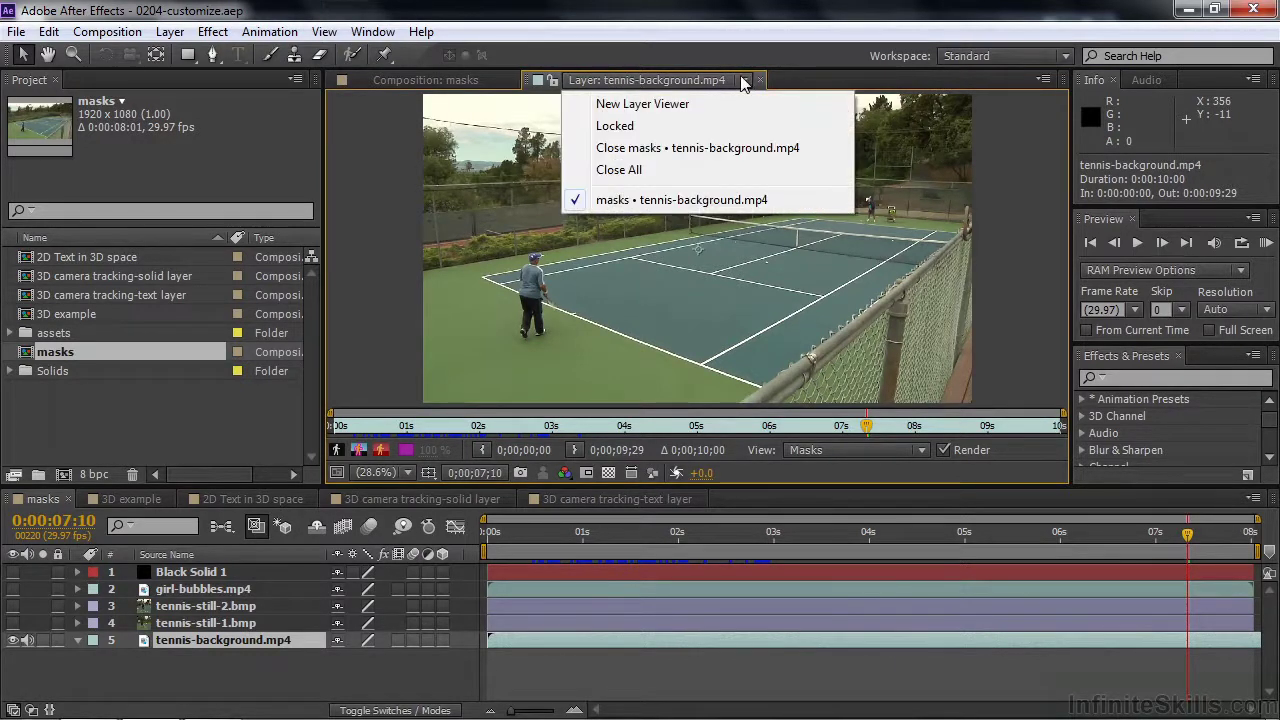
{"action": "left_click", "coordinate": [531, 83]}
{"action": "left_click_drag", "start_coordinate": [528, 81], "coordinate": [490, 233]}
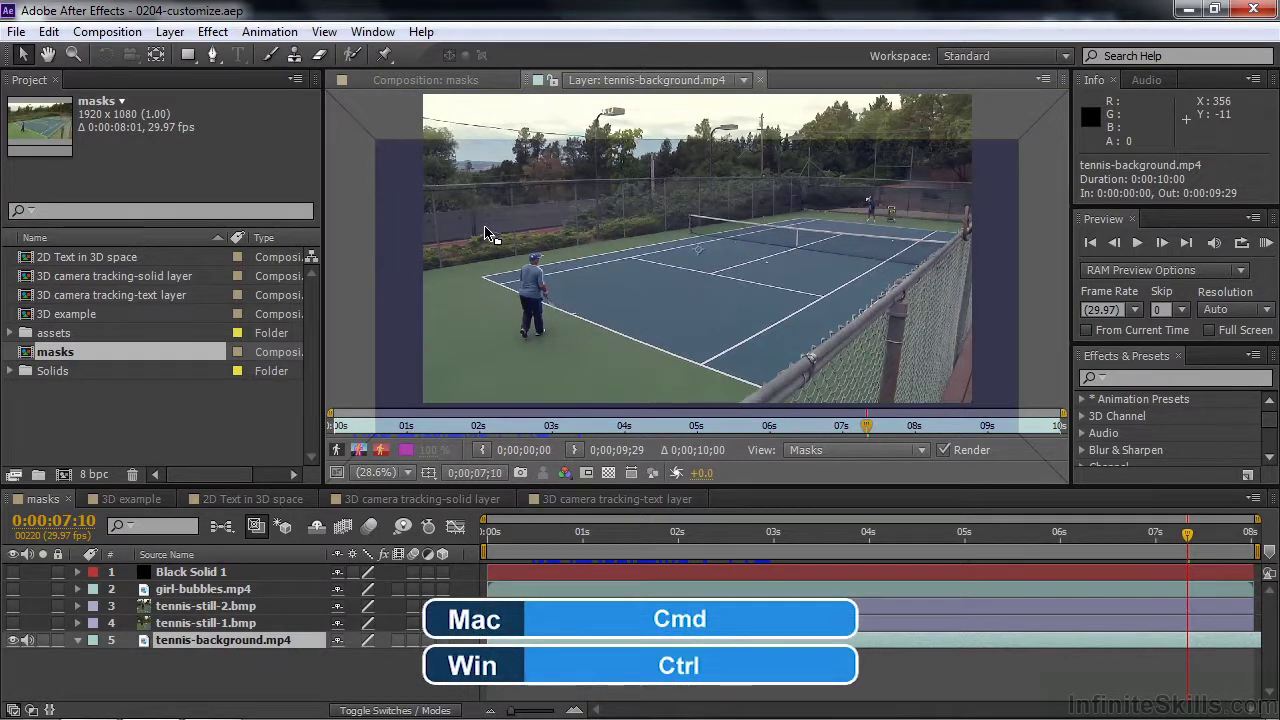
{"action": "left_click_drag", "start_coordinate": [485, 228], "coordinate": [145, 240]}
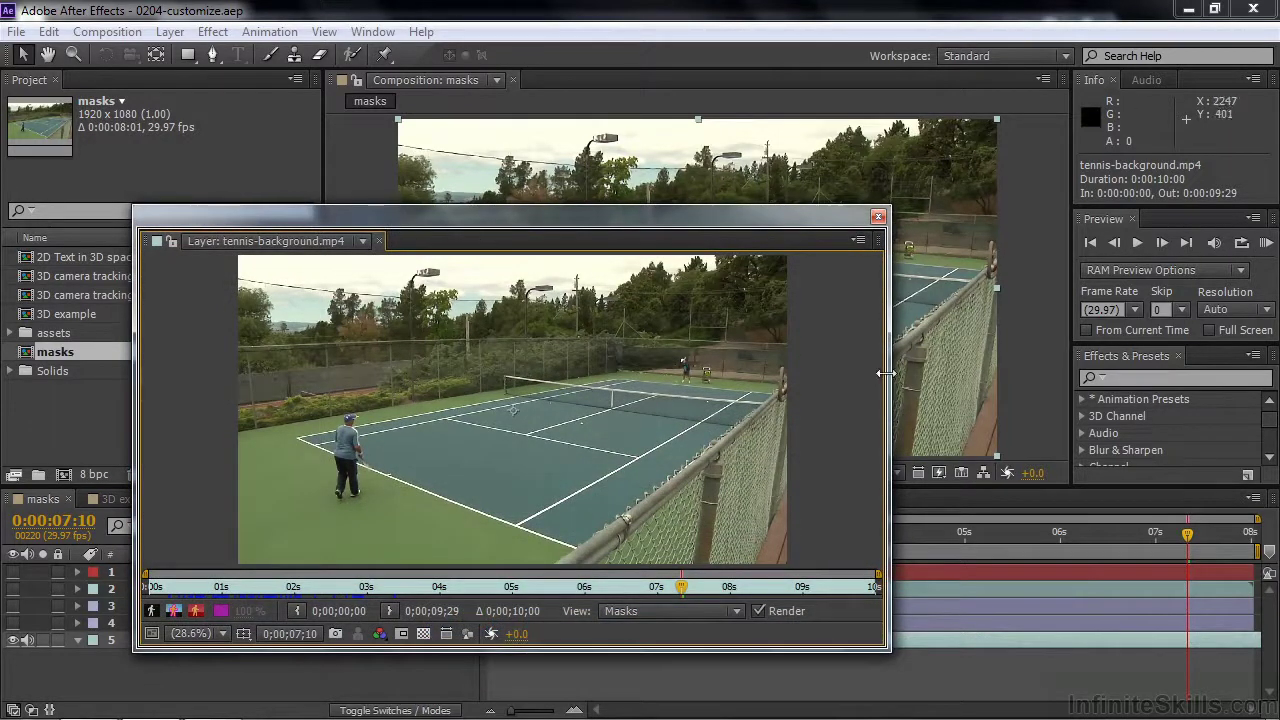
Shrink the floating tennis-background.mp4 Layer window, move it over the Project panel, and set the current time to 0:00:01:12.
{"action": "left_click_drag", "start_coordinate": [886, 373], "coordinate": [648, 351]}
{"action": "left_click_drag", "start_coordinate": [558, 234], "coordinate": [431, 89]}
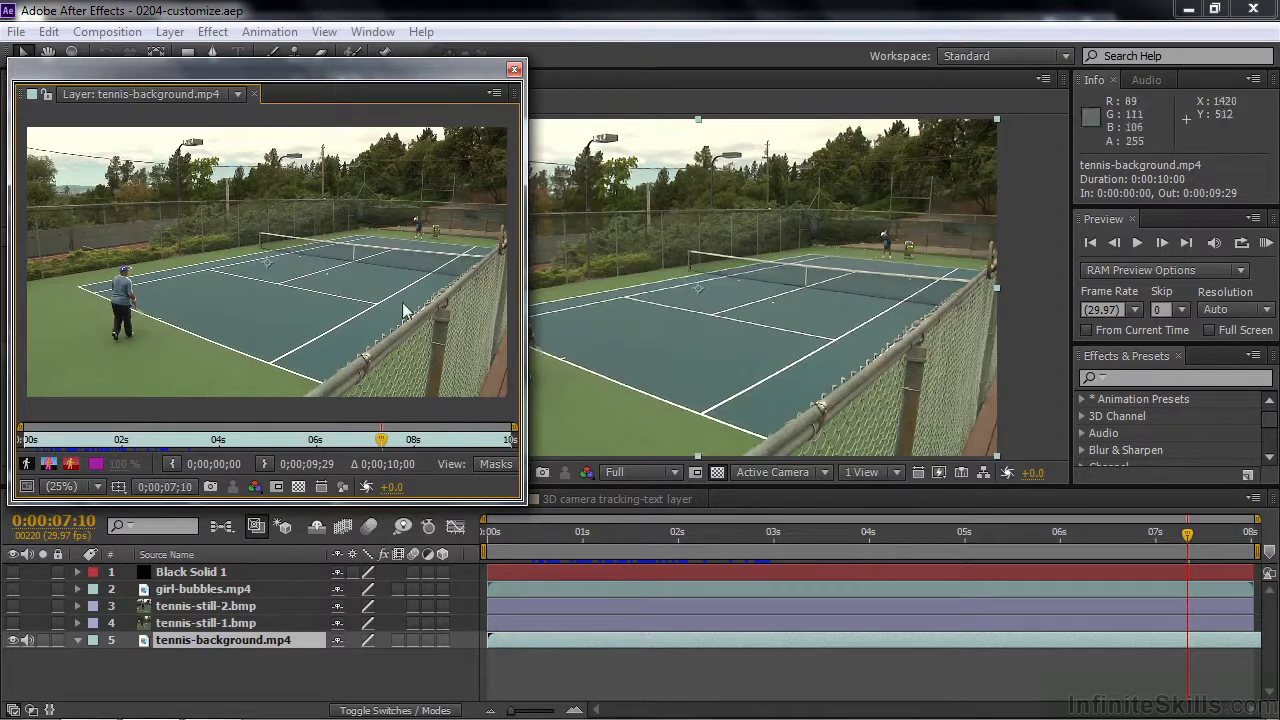
{"action": "left_click_drag", "start_coordinate": [532, 545], "coordinate": [621, 543]}
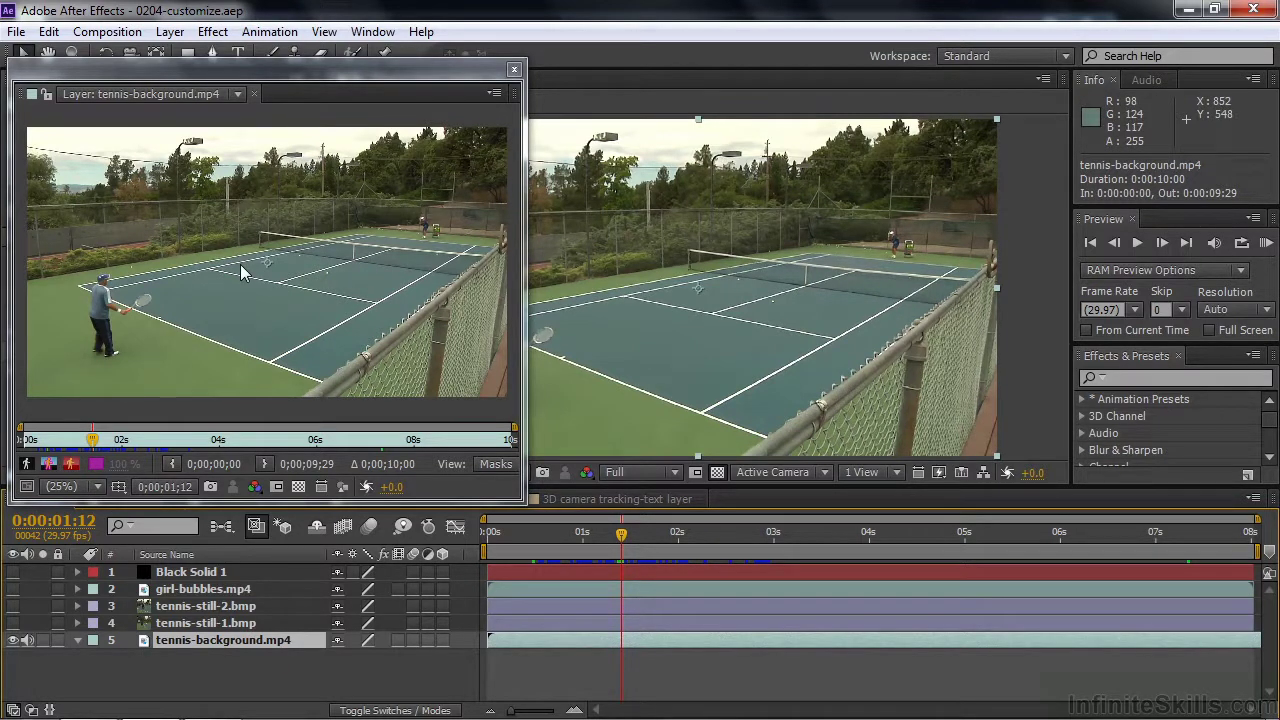
Dock the floating tennis-background.mp4 Layer panel into the Project panel group and close that Layer panel.
{"action": "left_click", "coordinate": [27, 100]}
{"action": "left_click_drag", "start_coordinate": [27, 100], "coordinate": [150, 210]}
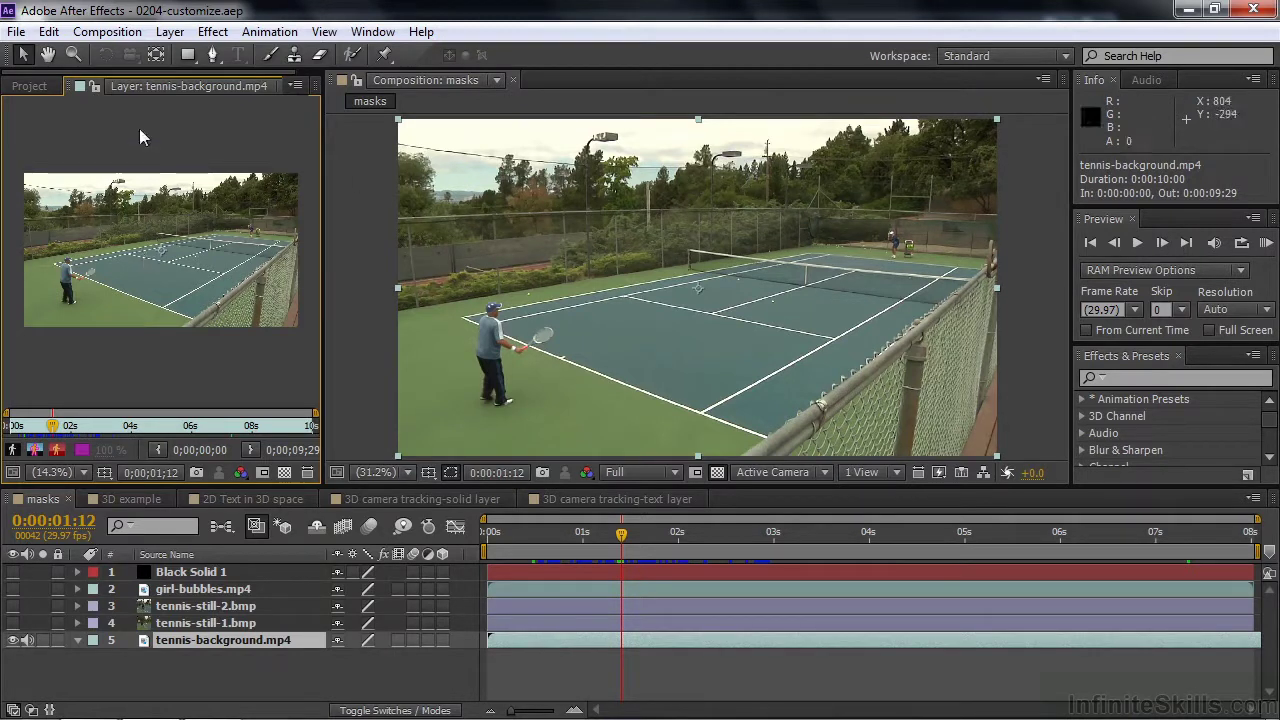
{"action": "left_click_drag", "start_coordinate": [137, 78], "coordinate": [222, 78]}
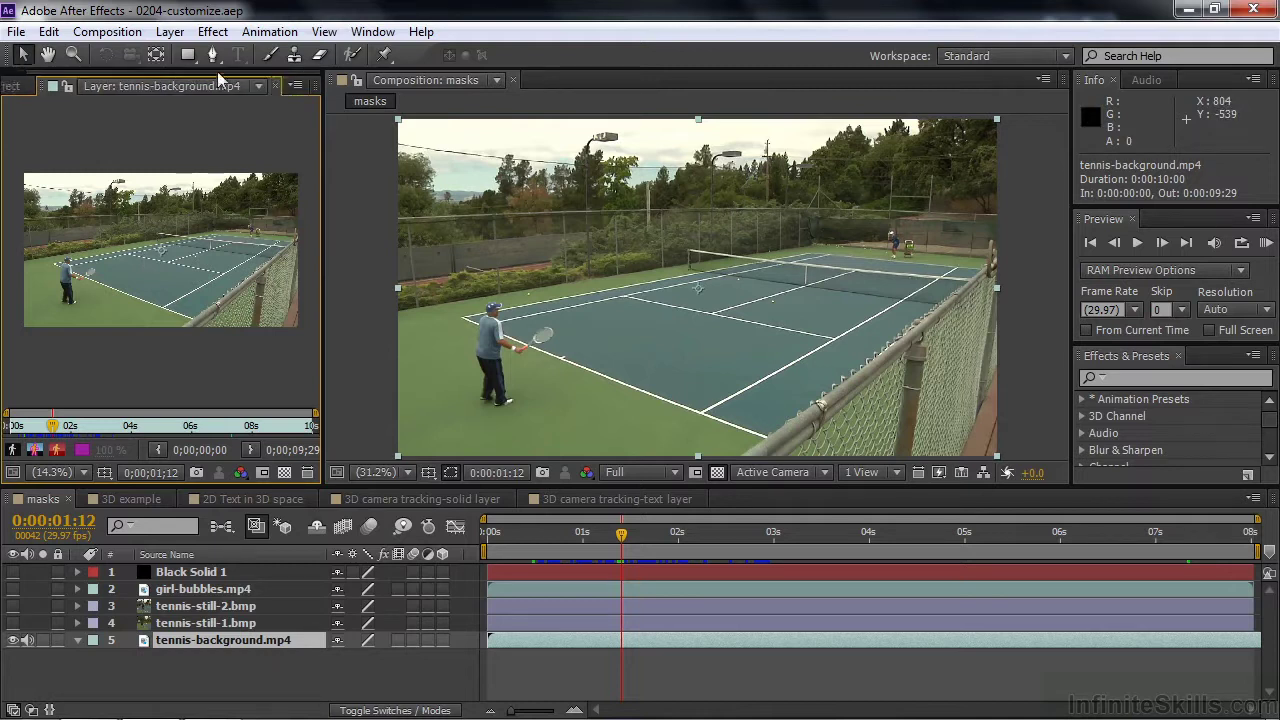
{"action": "left_click", "coordinate": [277, 85]}
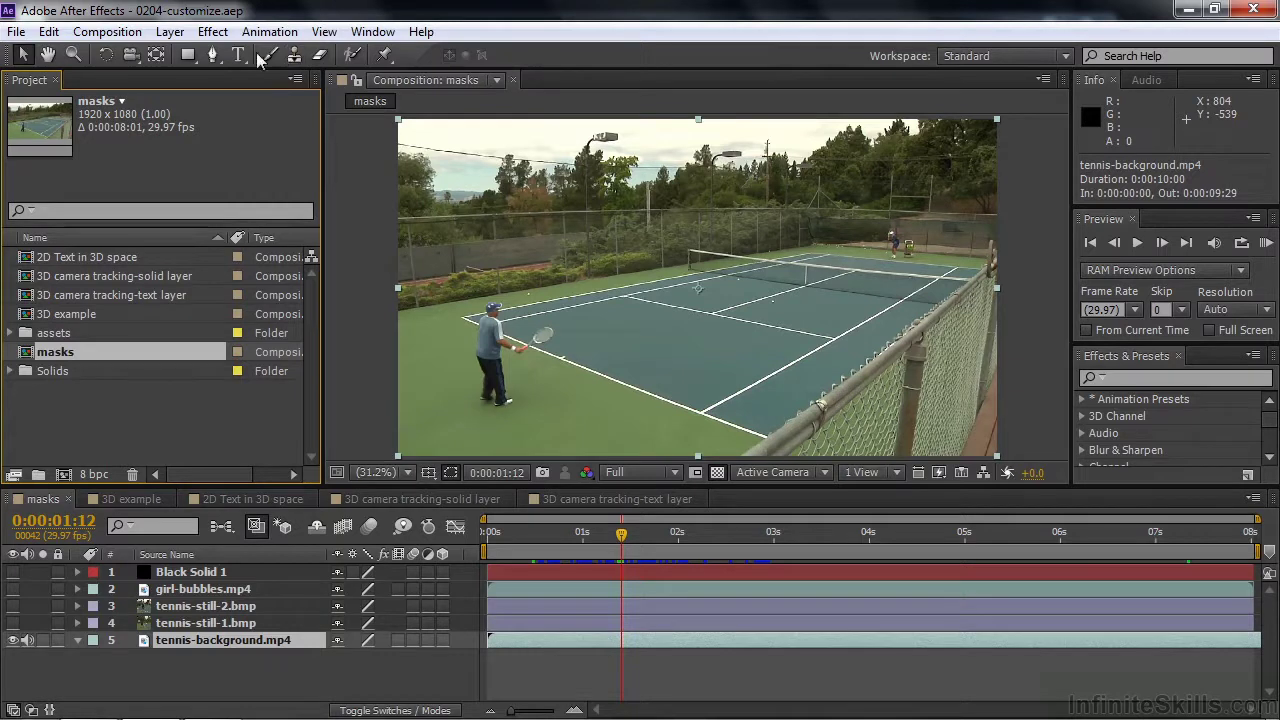
Undock the Tools panel into a floating window and dock it back above the other panels.
{"action": "left_click_drag", "start_coordinate": [8, 57], "coordinate": [65, 50]}
{"action": "left_click", "coordinate": [5, 52], "text": "ctrl"}
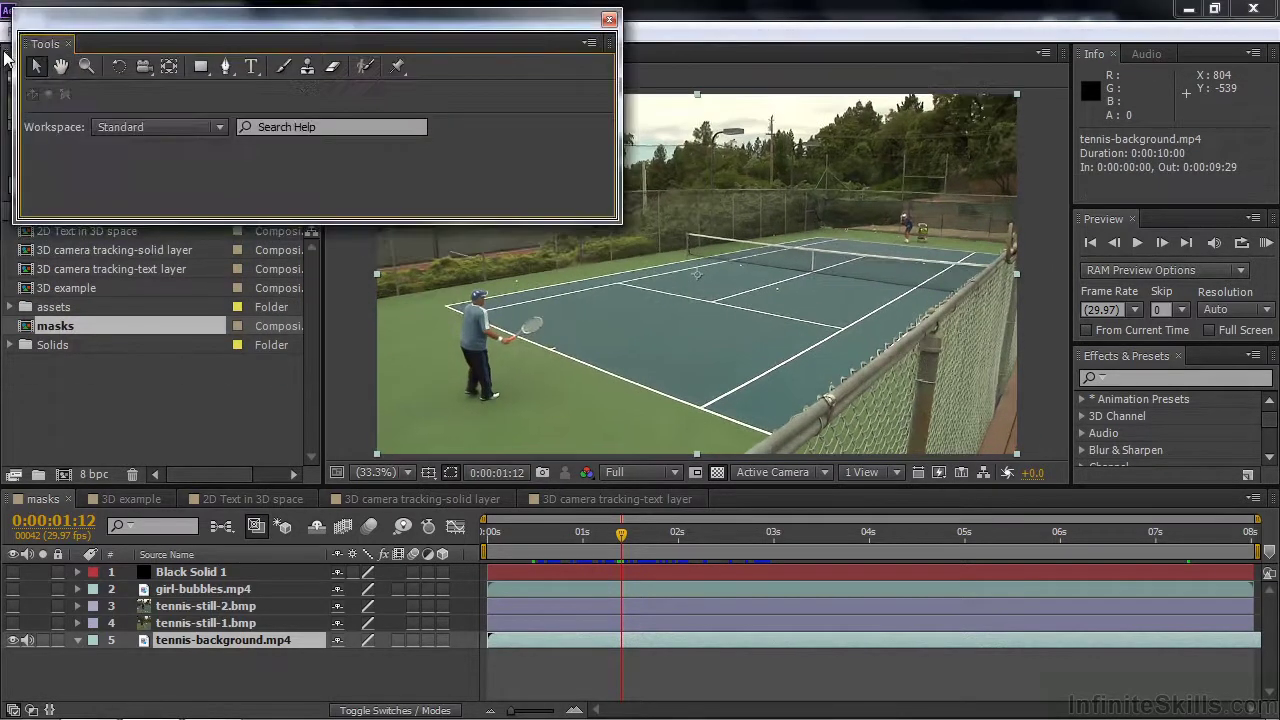
{"action": "left_click_drag", "start_coordinate": [108, 24], "coordinate": [103, 55]}
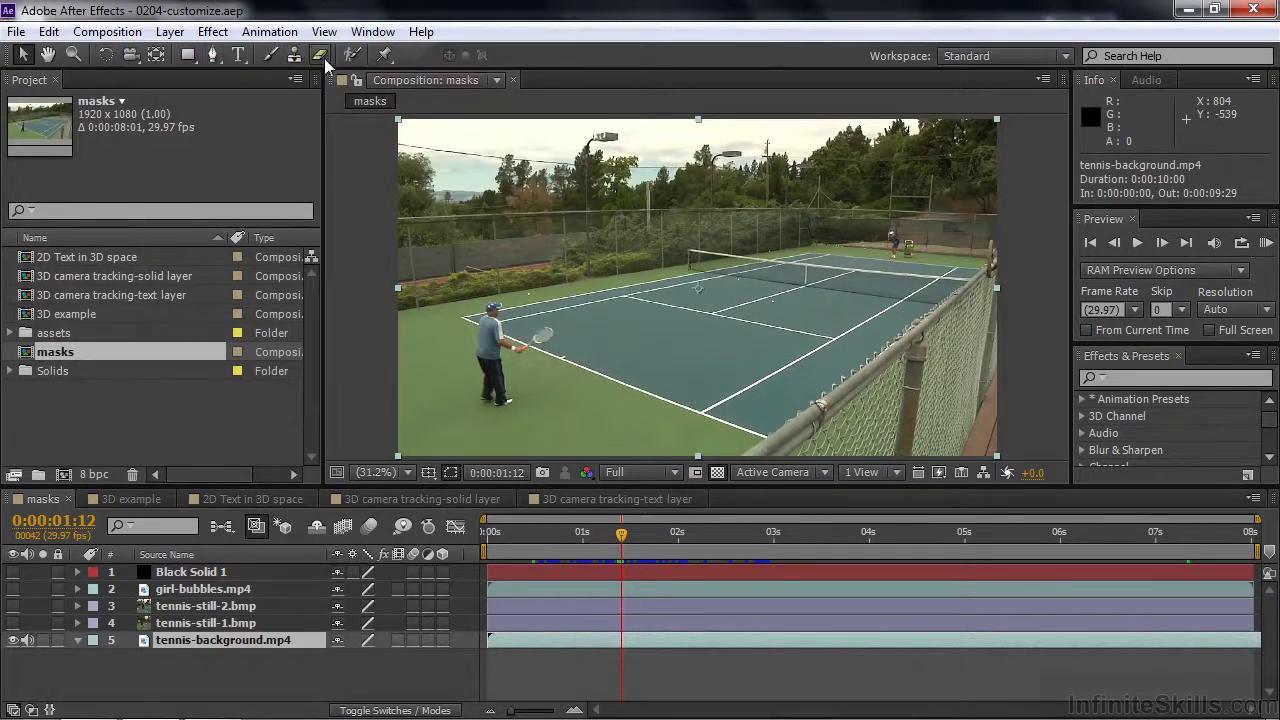
Show the Effect Controls panel for tennis-background.mp4 and bring the Project panel in the same group back to the front.
{"action": "left_click", "coordinate": [358, 38]}
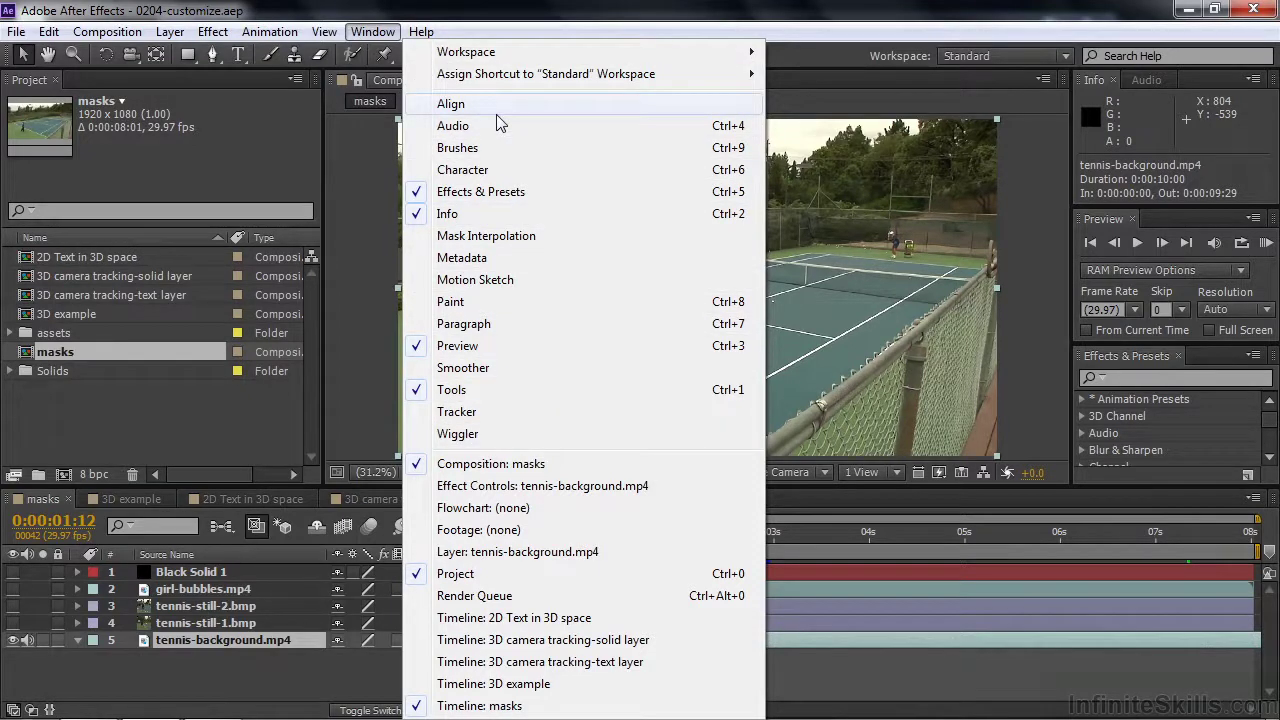
{"action": "left_click", "coordinate": [450, 490]}
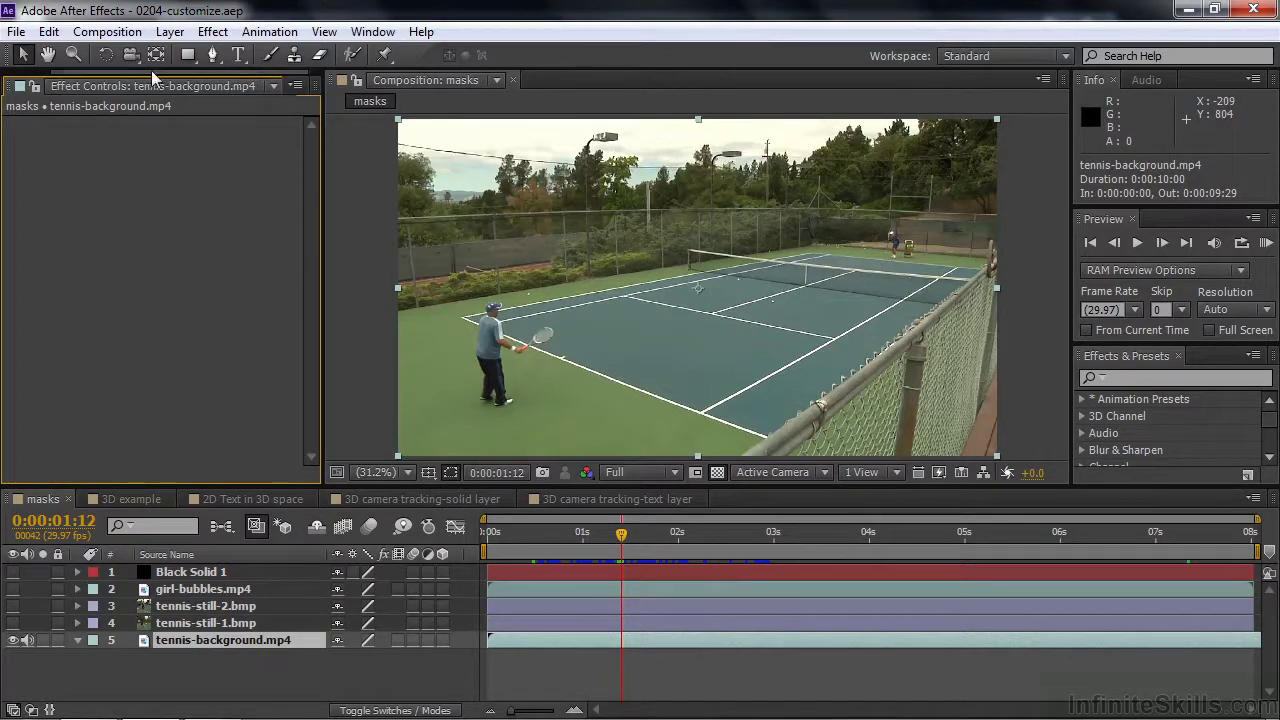
{"action": "left_click_drag", "start_coordinate": [178, 72], "coordinate": [91, 74]}
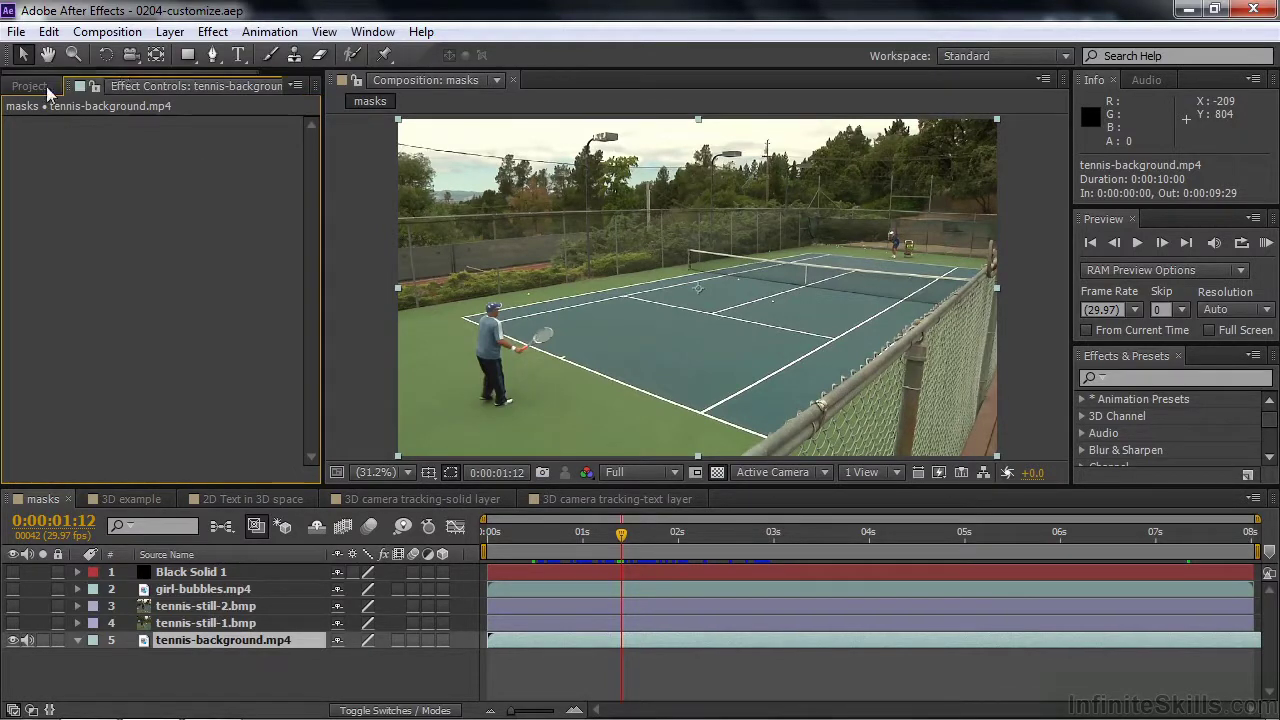
{"action": "left_click", "coordinate": [48, 87]}
{"action": "left_click", "coordinate": [147, 84]}
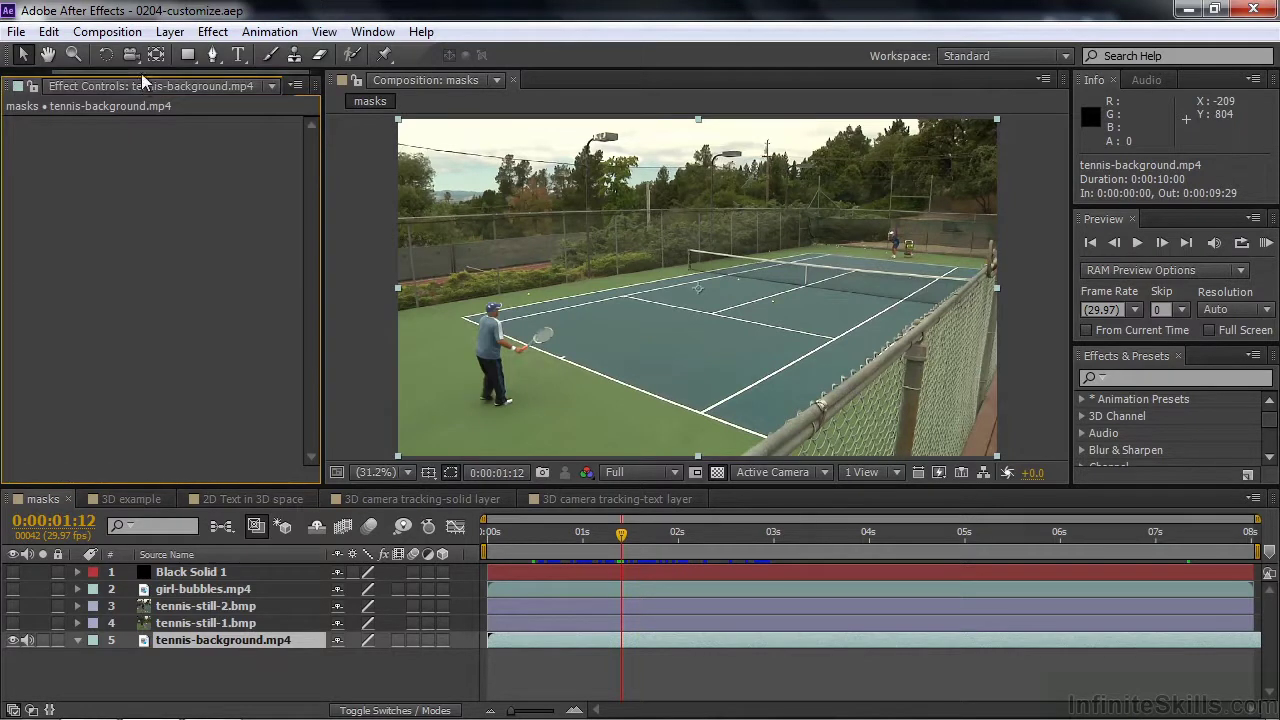
{"action": "left_click_drag", "start_coordinate": [141, 73], "coordinate": [65, 67]}
{"action": "left_click", "coordinate": [33, 86]}
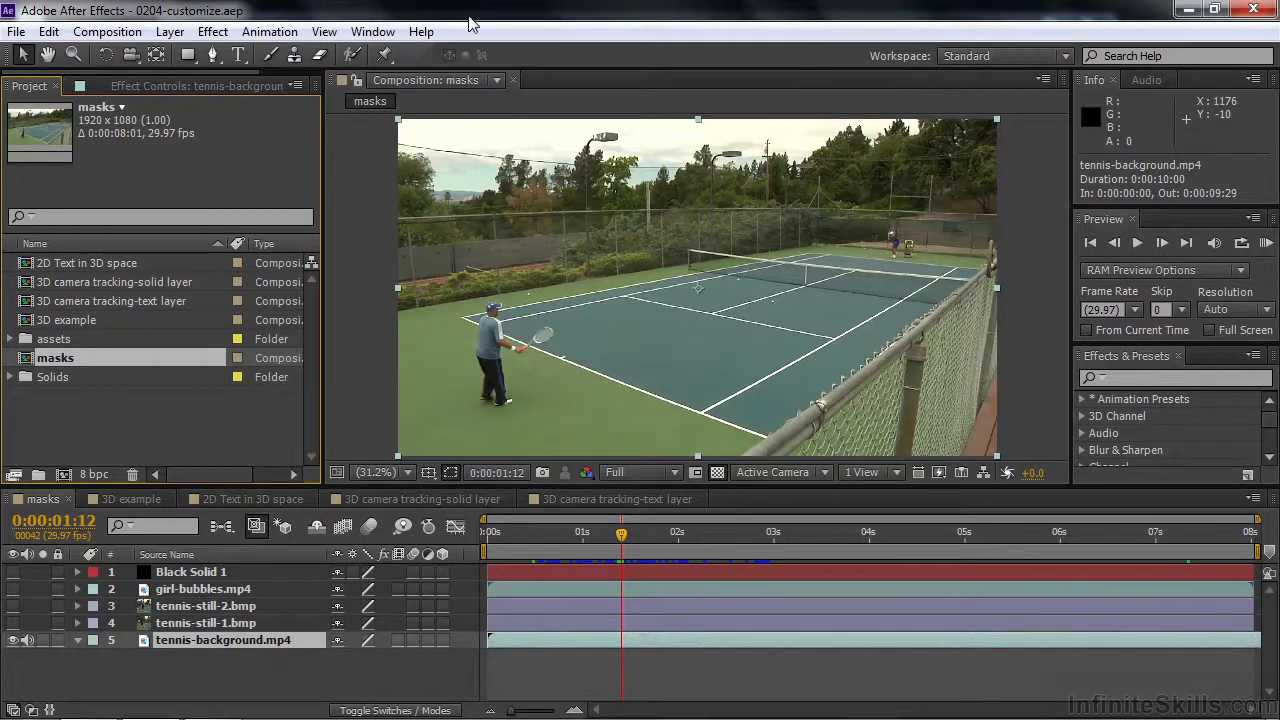
Save the current panel layout as a new workspace named with the owner's first name in possessive form followed by "Workspace".
{"action": "left_click", "coordinate": [368, 36]}
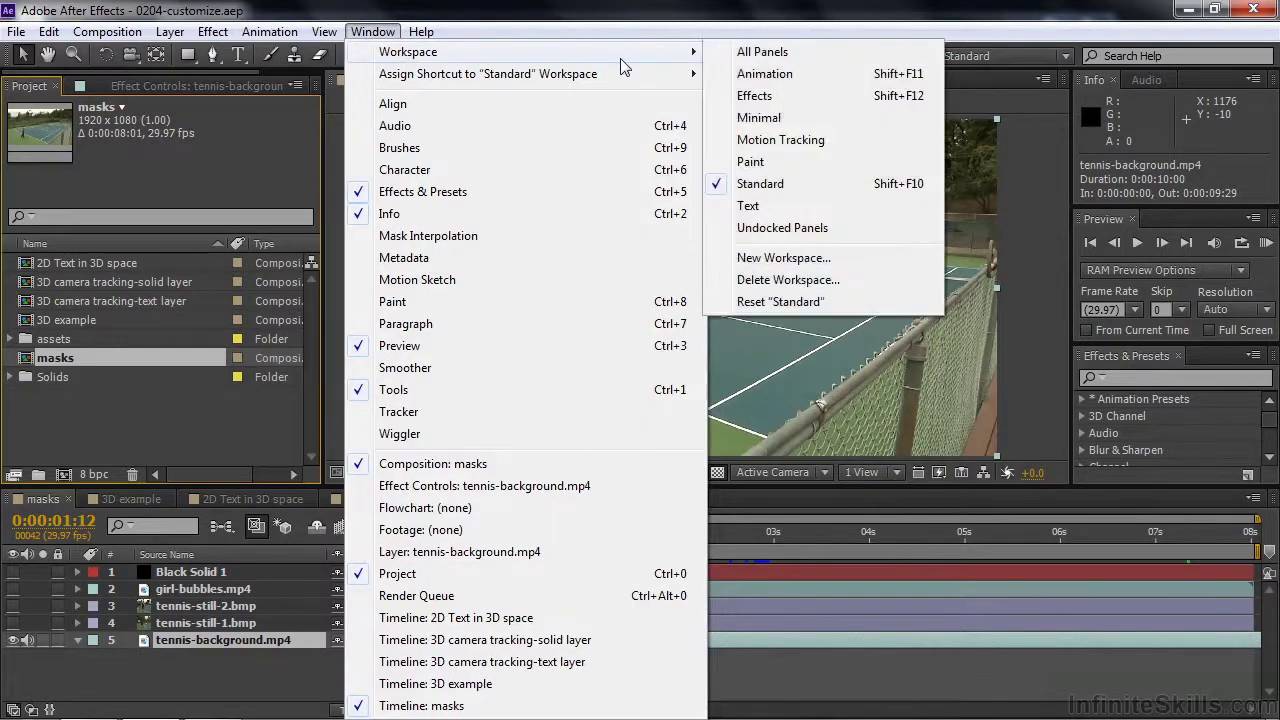
{"action": "left_click", "coordinate": [685, 22]}
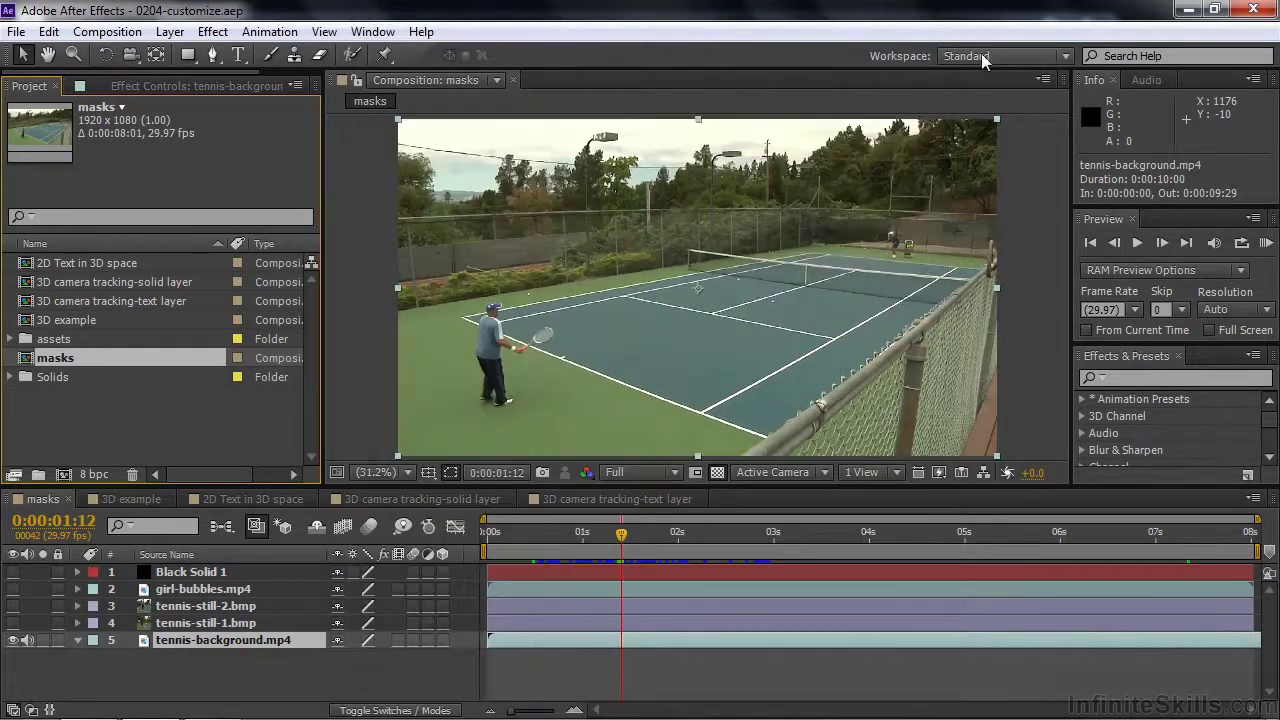
{"action": "left_click", "coordinate": [1066, 56]}
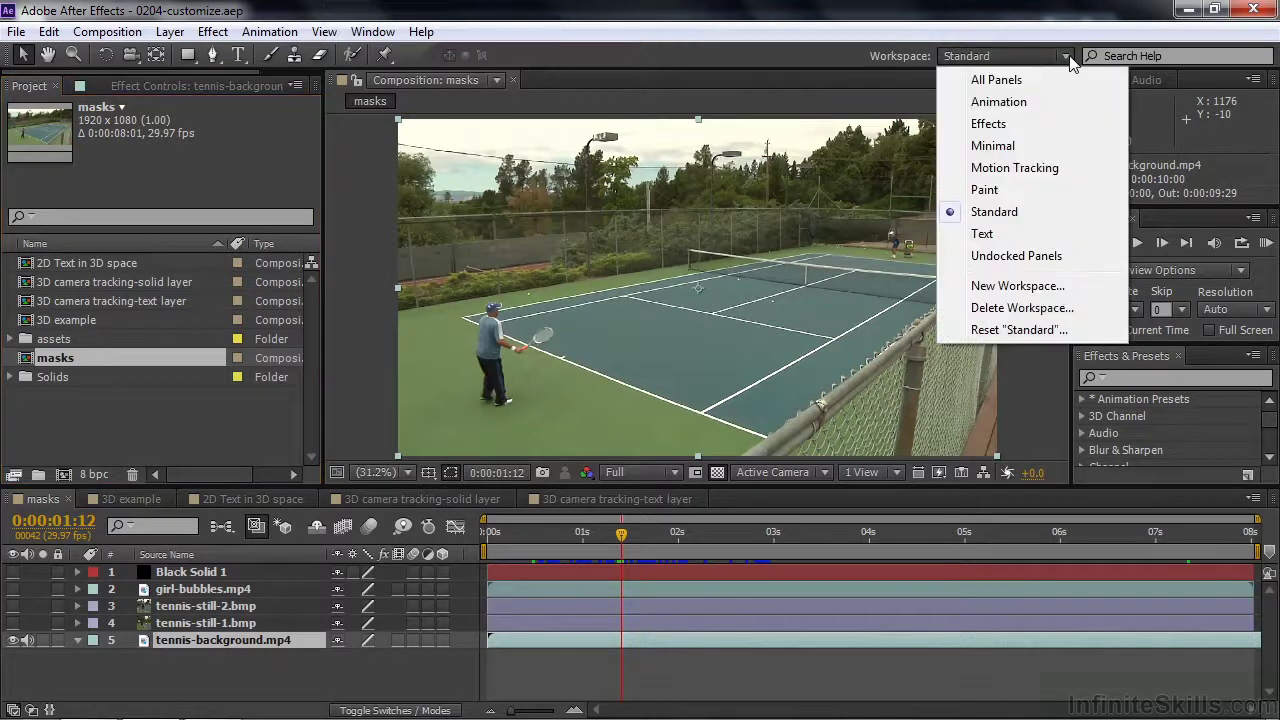
{"action": "left_click", "coordinate": [1015, 286]}
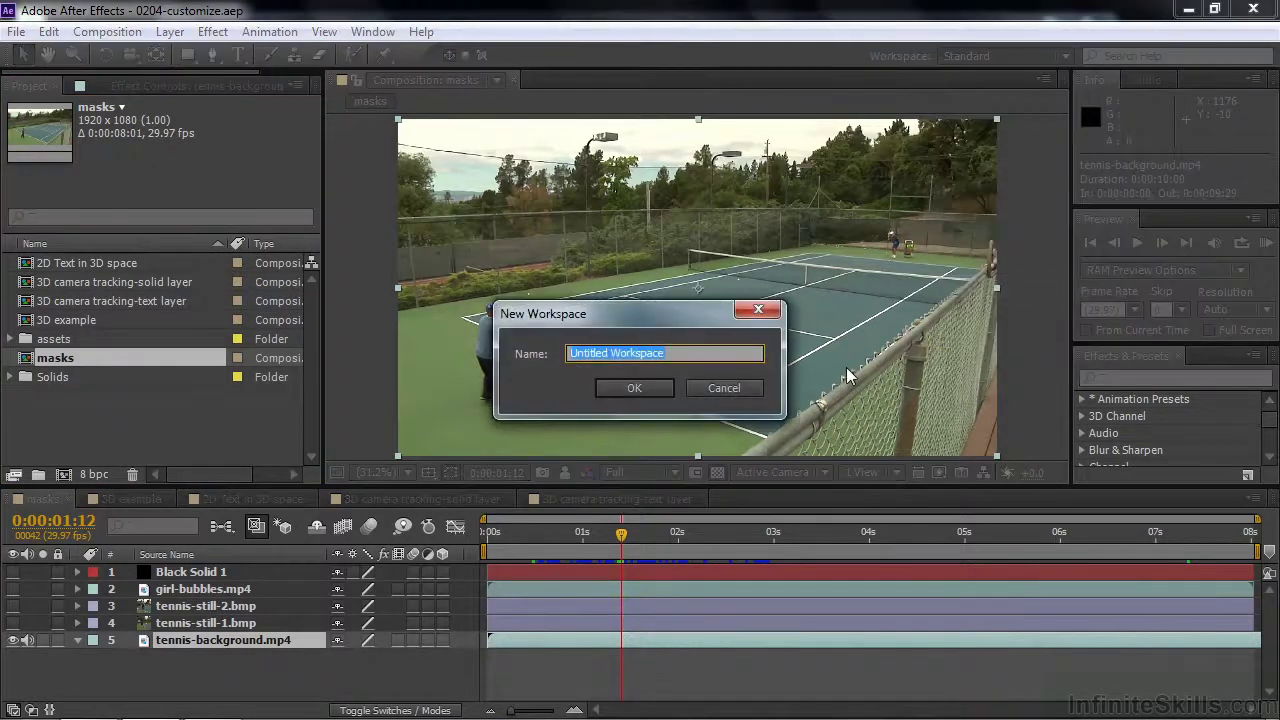
{"action": "type", "text": "Jeff's"}
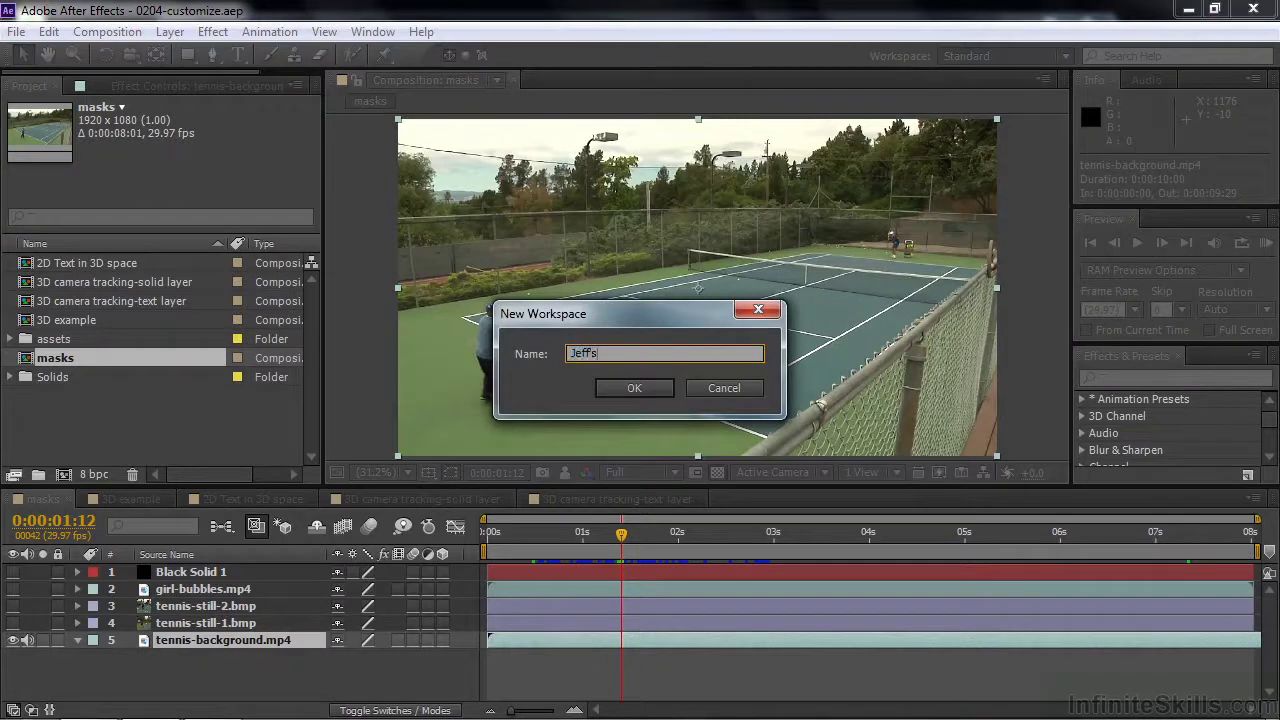
{"action": "type", "text": " Workspace"}
{"action": "key", "text": "Return"}
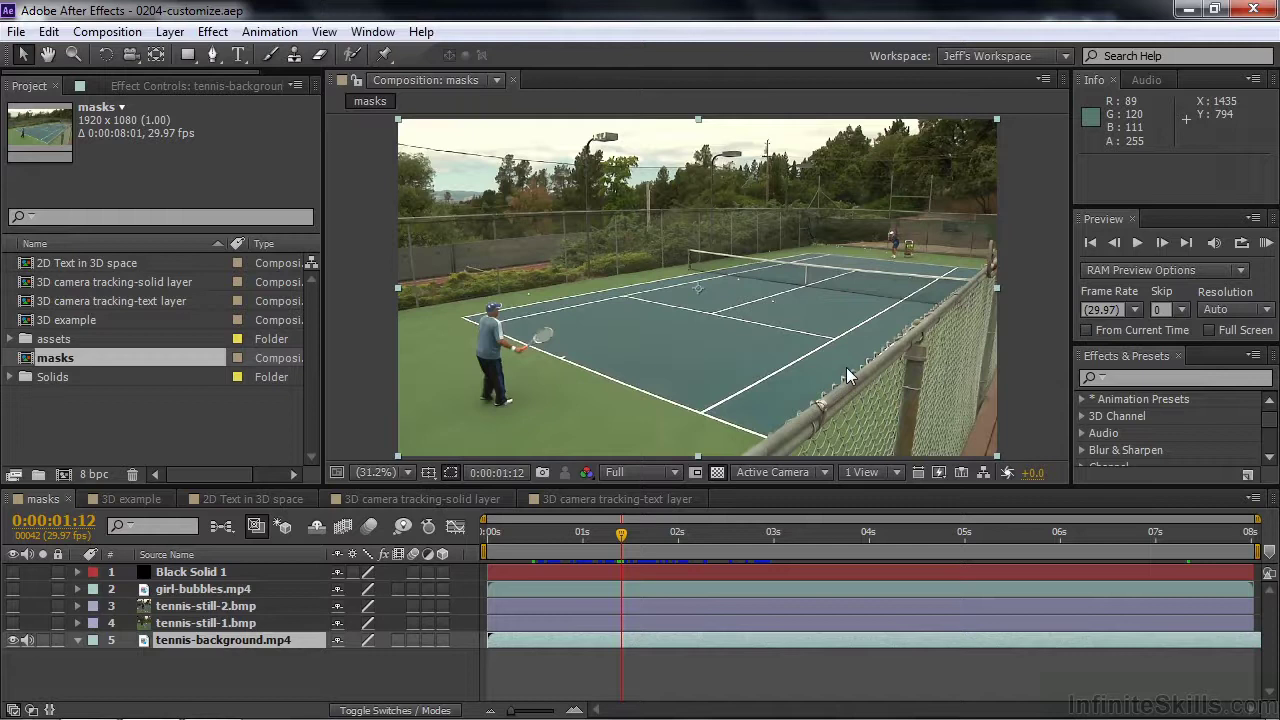
Switch to the Paint workspace and return to the custom workspace.
{"action": "left_click", "coordinate": [1066, 55]}
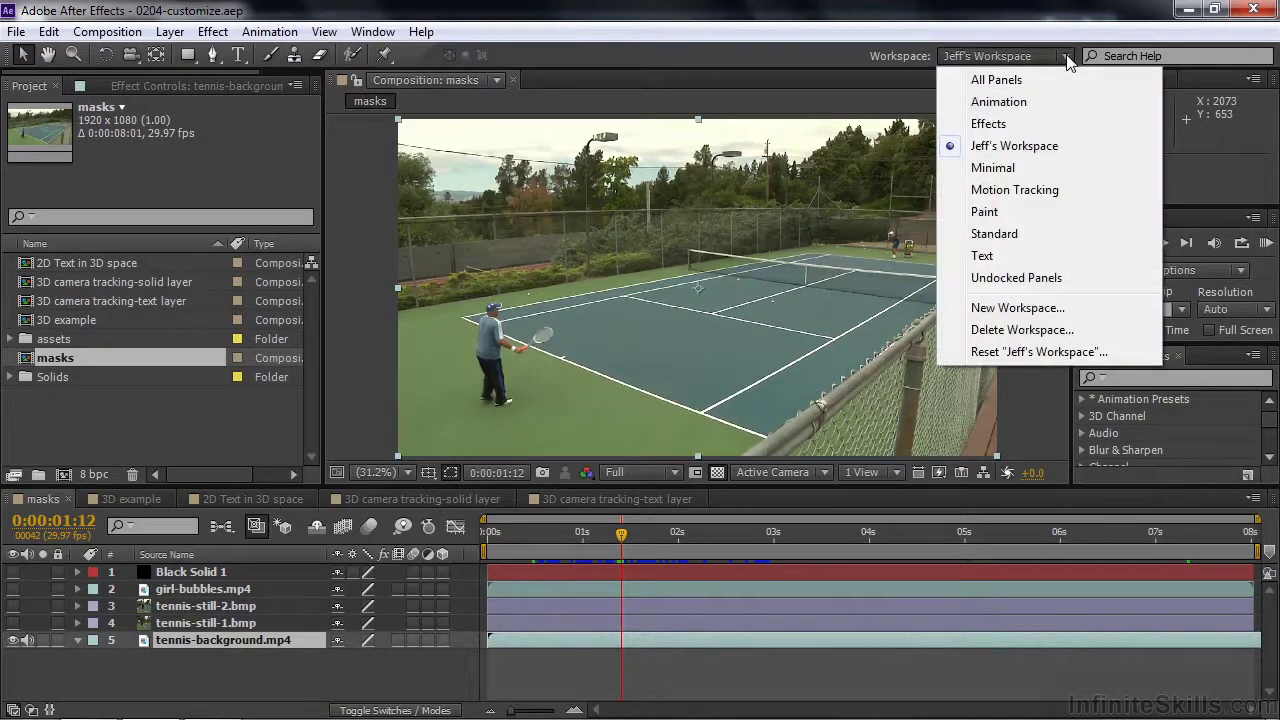
{"action": "left_click", "coordinate": [1010, 212]}
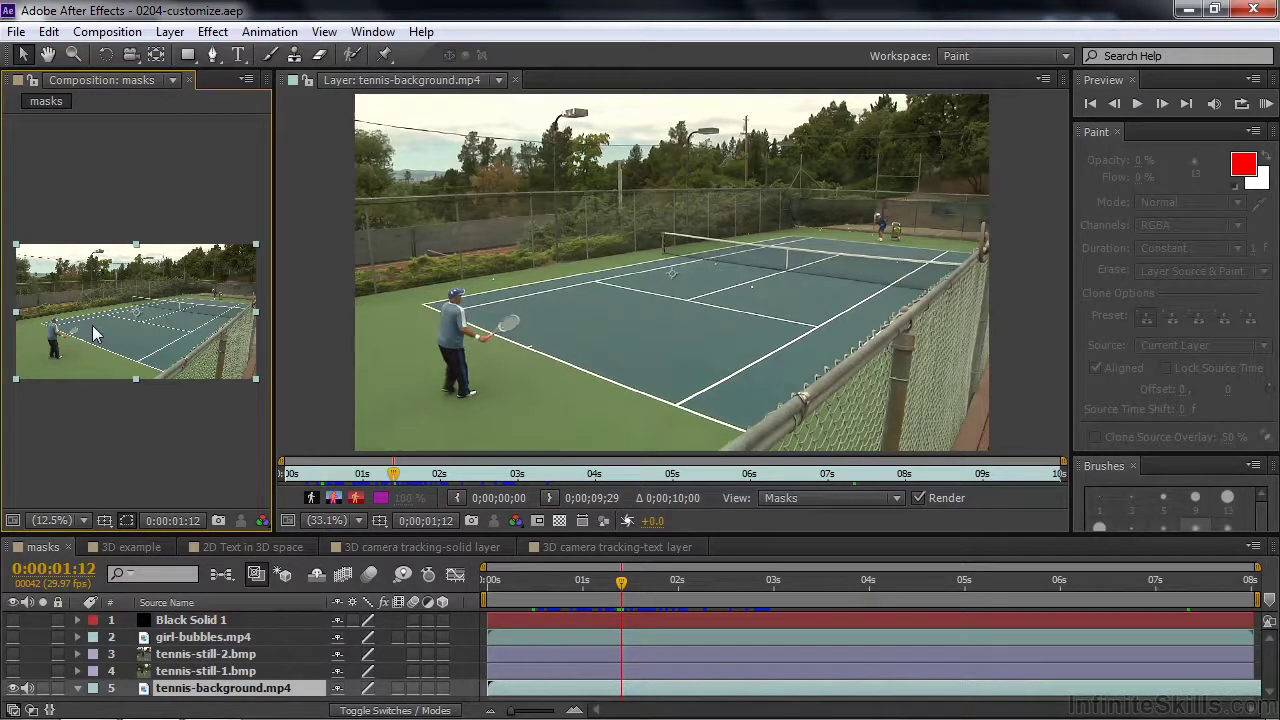
{"action": "left_click", "coordinate": [1067, 56]}
{"action": "left_click", "coordinate": [1037, 149]}
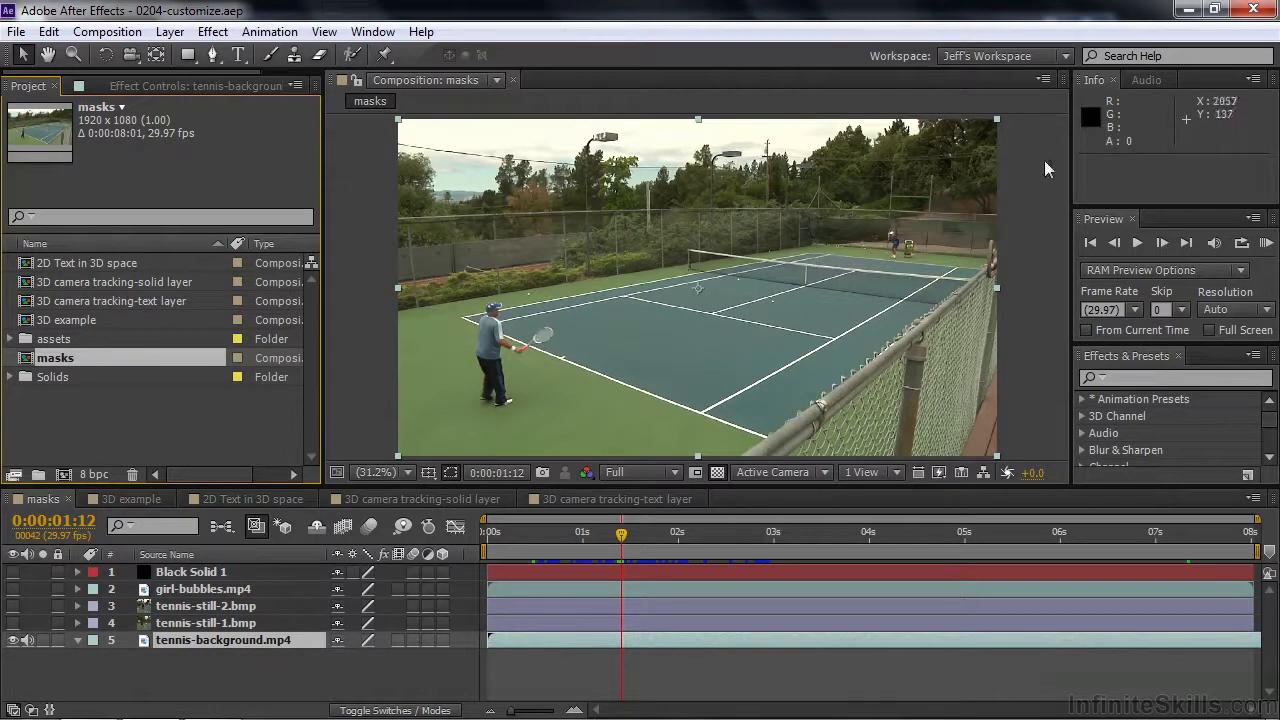
Move the Info panel into the Preview panel group and bring the Preview panel to the front.
{"action": "left_click", "coordinate": [1080, 86]}
{"action": "left_click_drag", "start_coordinate": [1080, 86], "coordinate": [1150, 222]}
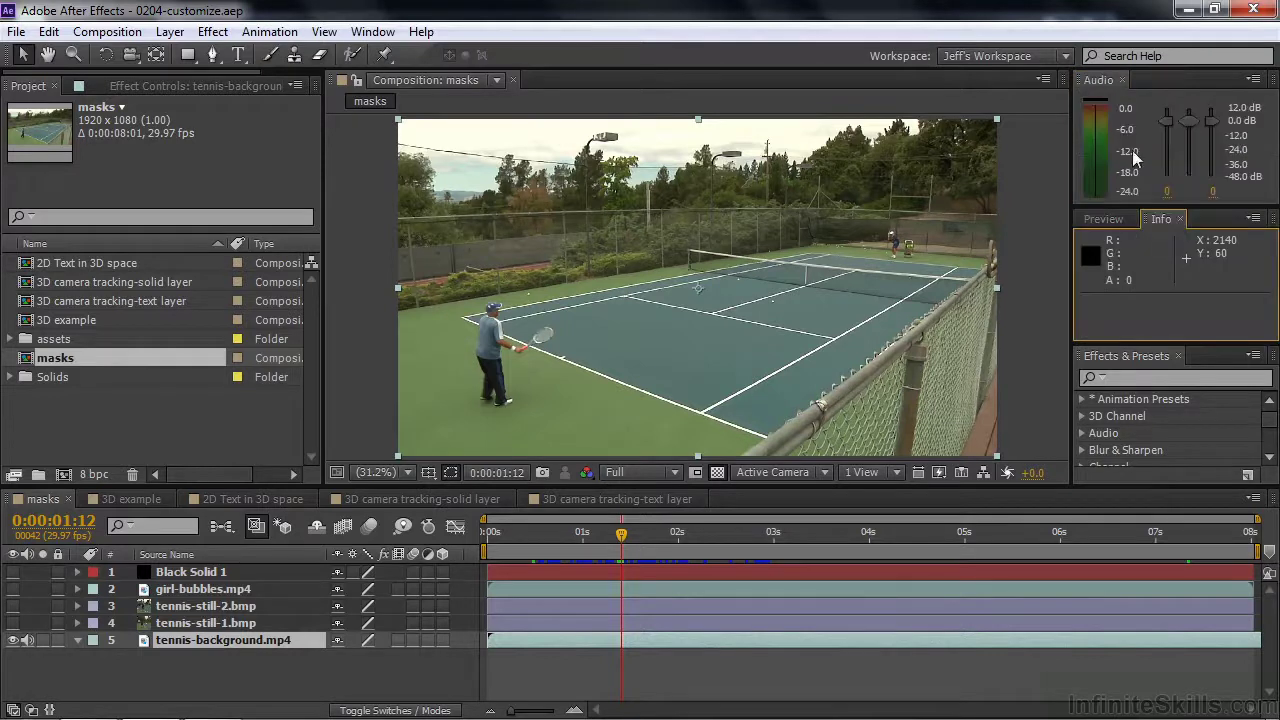
{"action": "left_click", "coordinate": [1110, 219]}
{"action": "left_click", "coordinate": [1156, 221]}
{"action": "left_click", "coordinate": [1121, 220]}
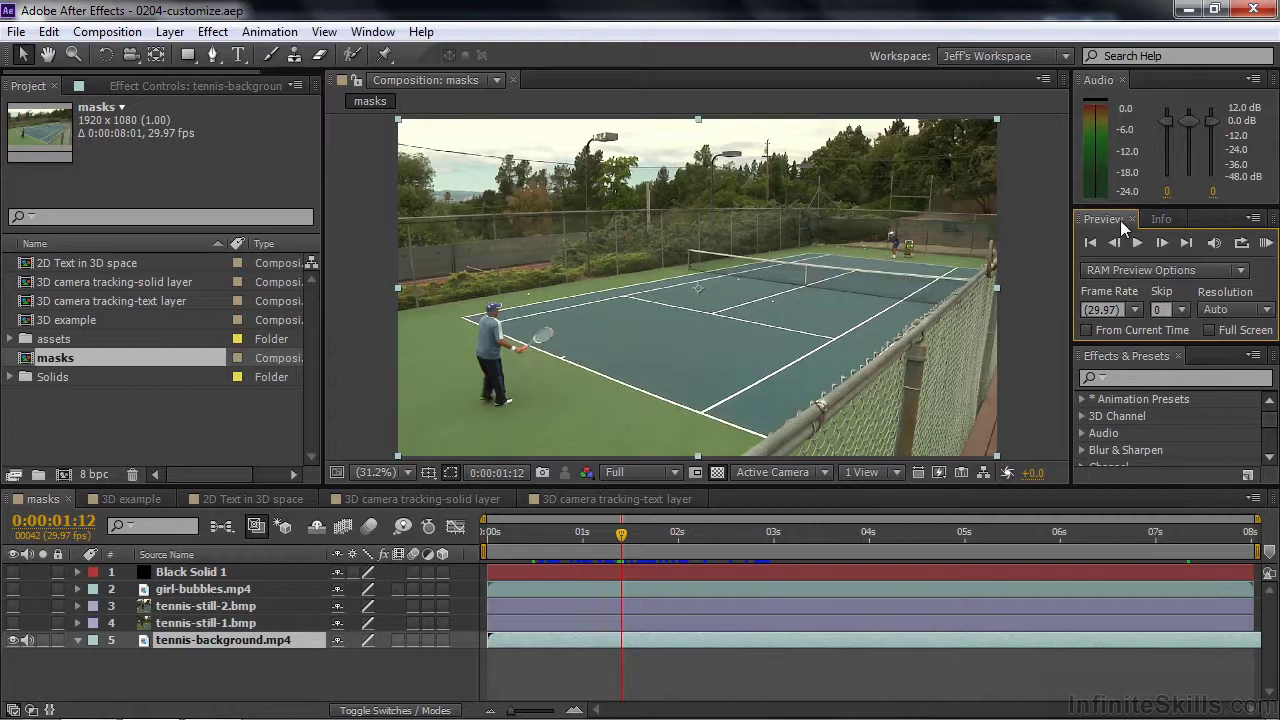
Save the modified layout as a new workspace under the same custom name, replacing the existing workspace.
{"action": "left_click", "coordinate": [1067, 55]}
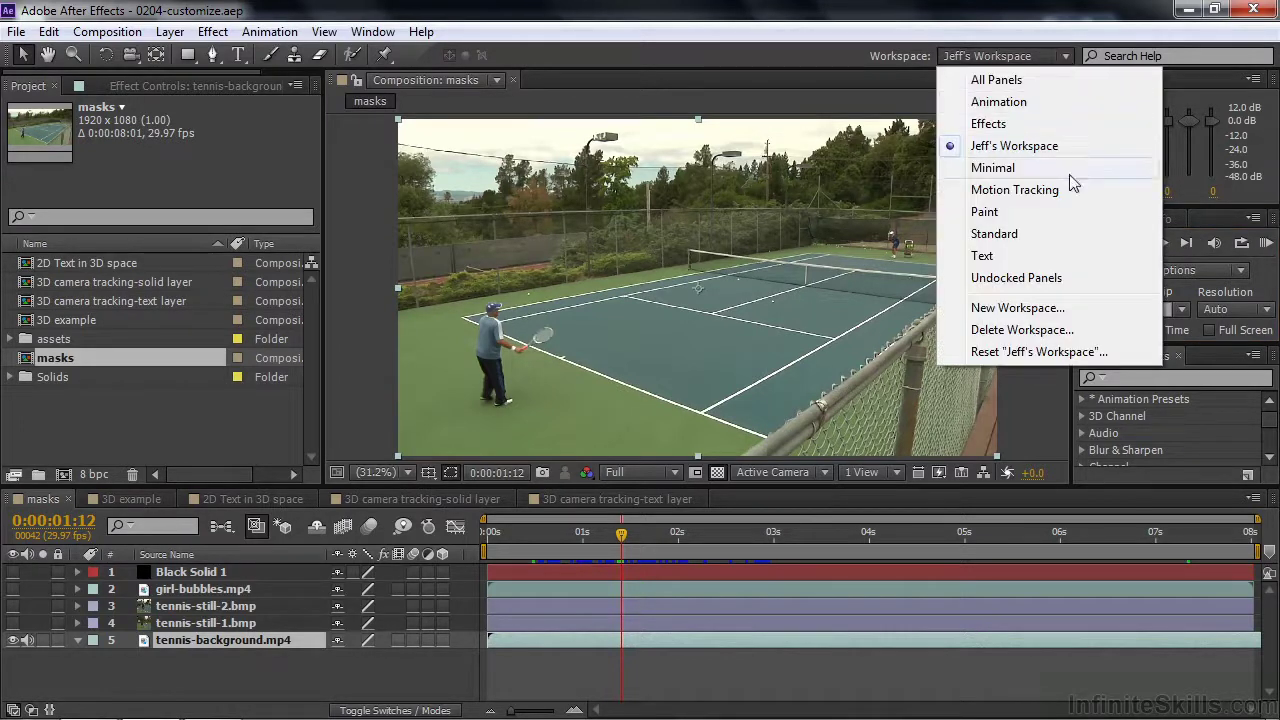
{"action": "left_click", "coordinate": [1018, 309]}
{"action": "type", "text": "Jeff's Workspace"}
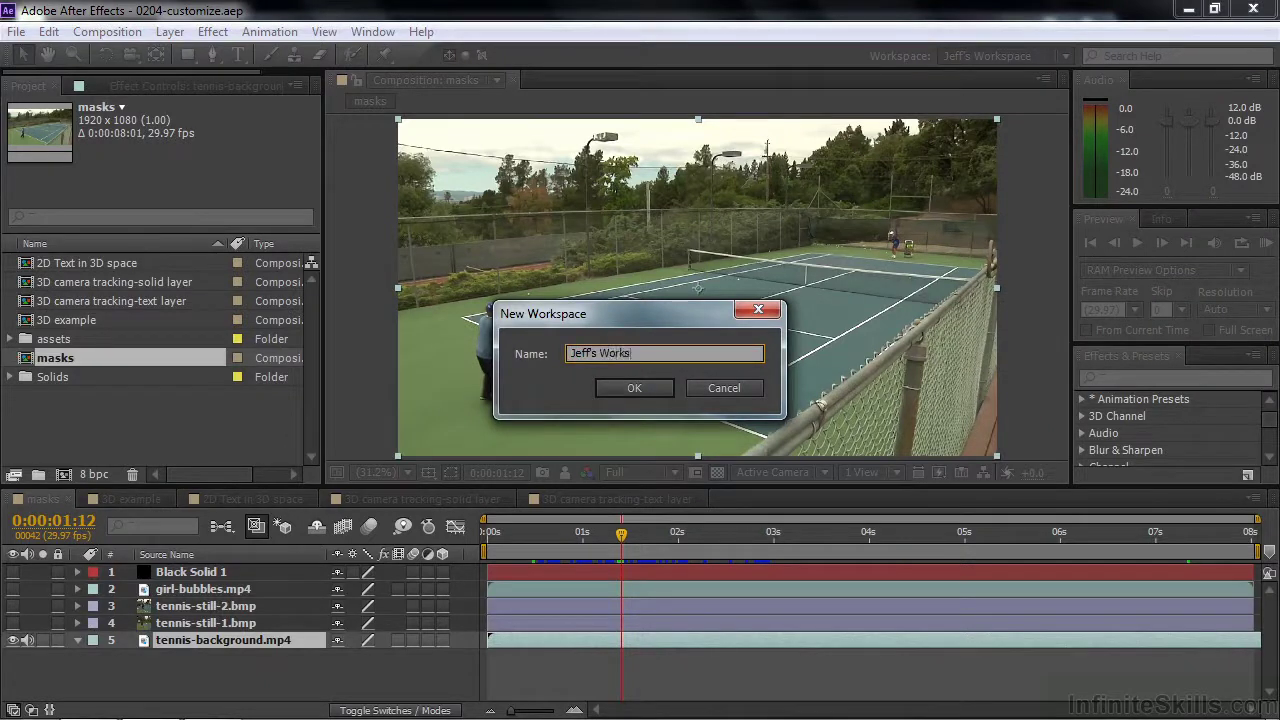
{"action": "left_click", "coordinate": [651, 395]}
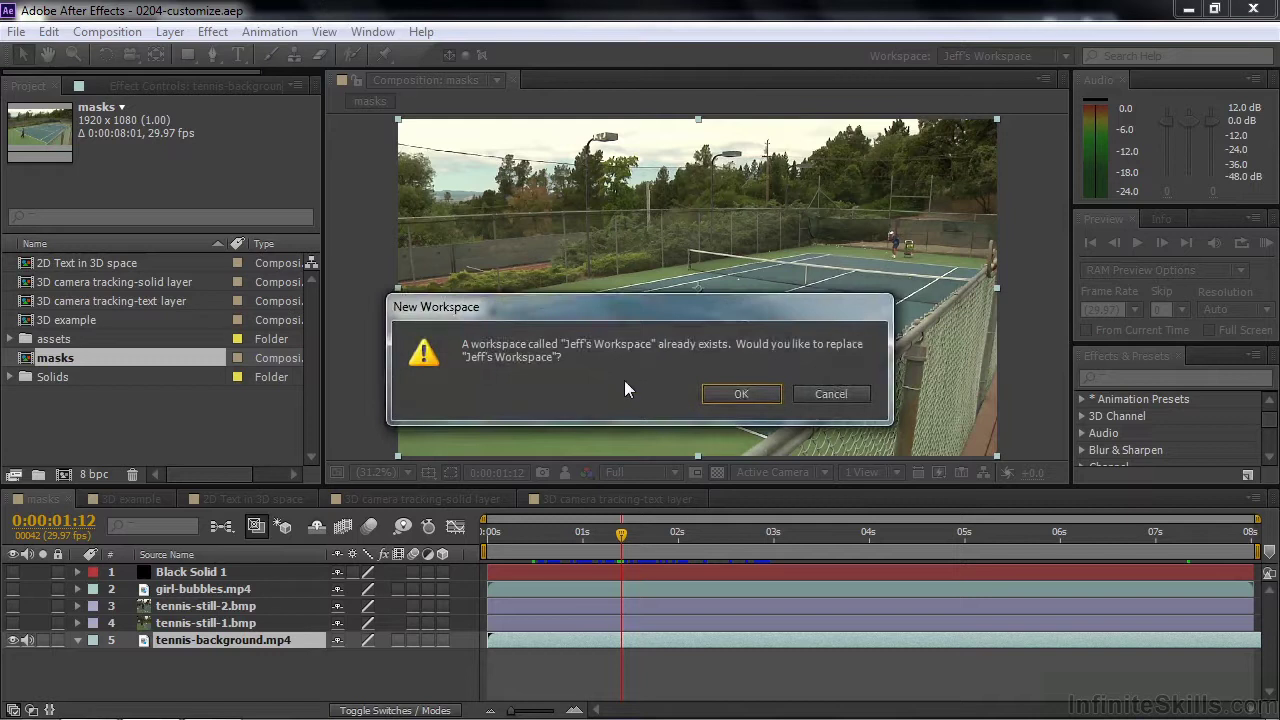
{"action": "left_click", "coordinate": [741, 395]}
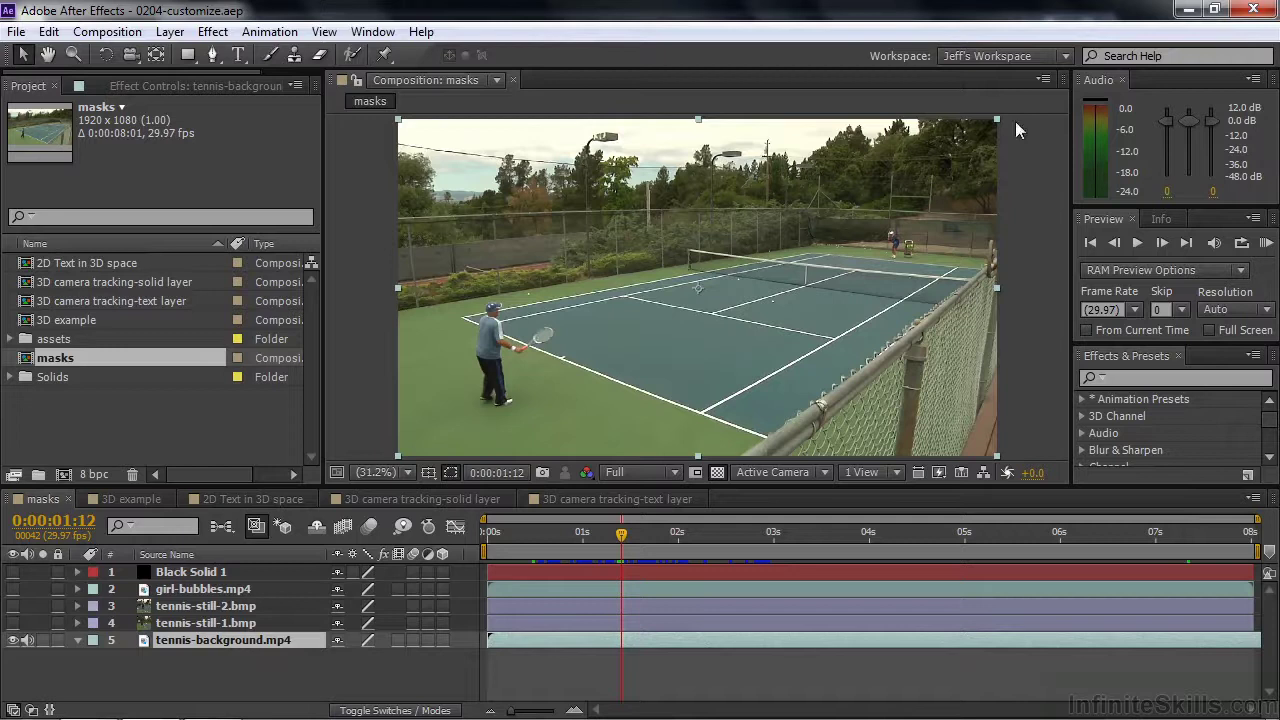
Switch to the Motion Tracking workspace and return to the updated custom workspace.
{"action": "left_click", "coordinate": [1065, 56]}
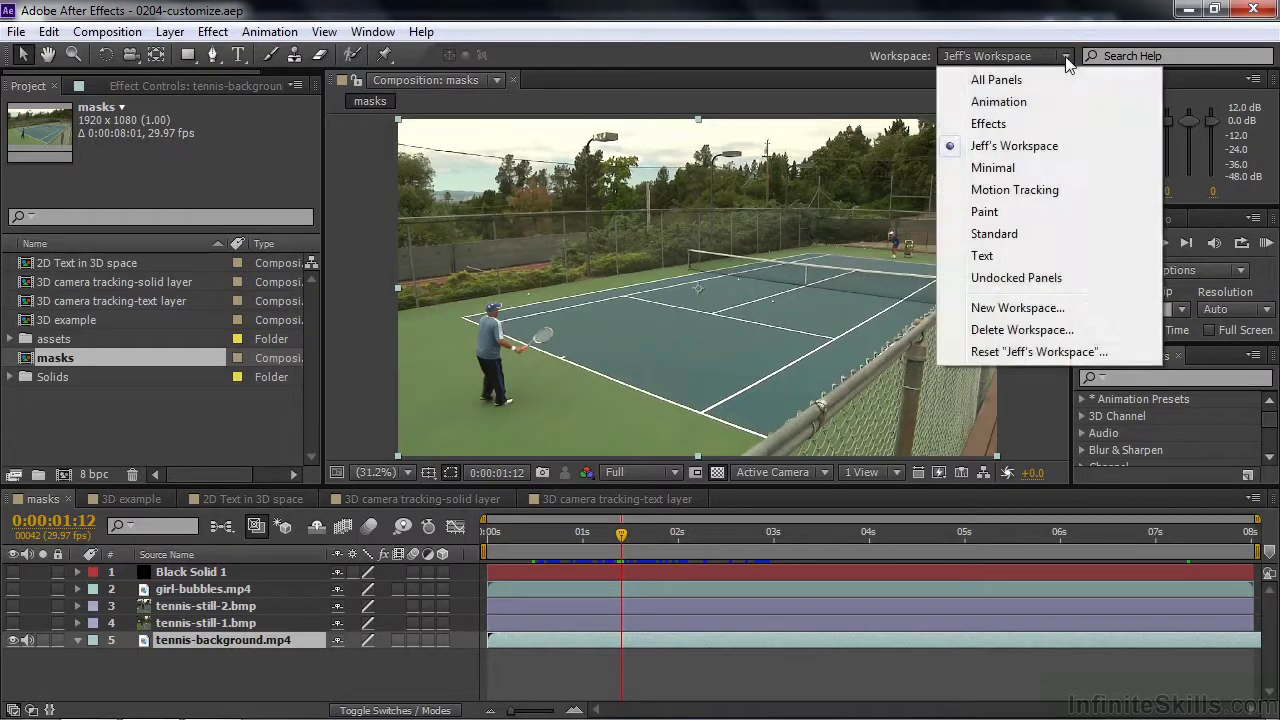
{"action": "left_click", "coordinate": [1017, 191]}
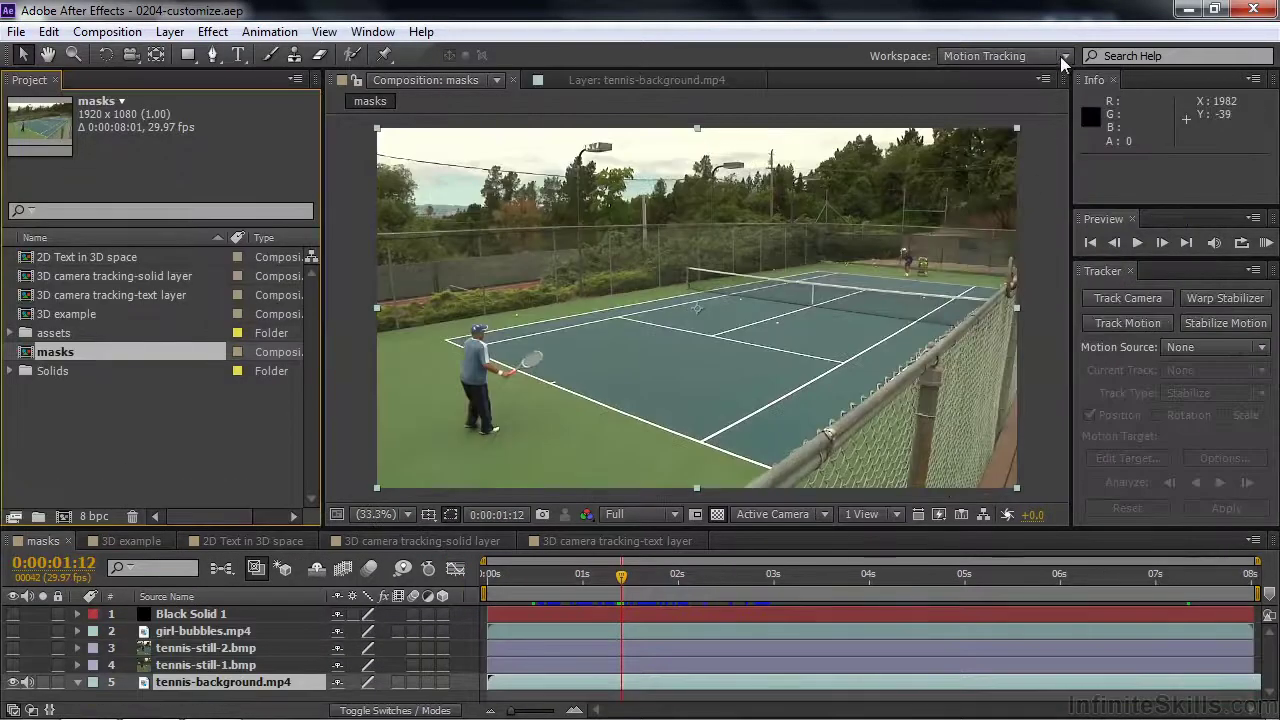
{"action": "left_click", "coordinate": [1063, 56]}
{"action": "left_click", "coordinate": [1020, 143]}
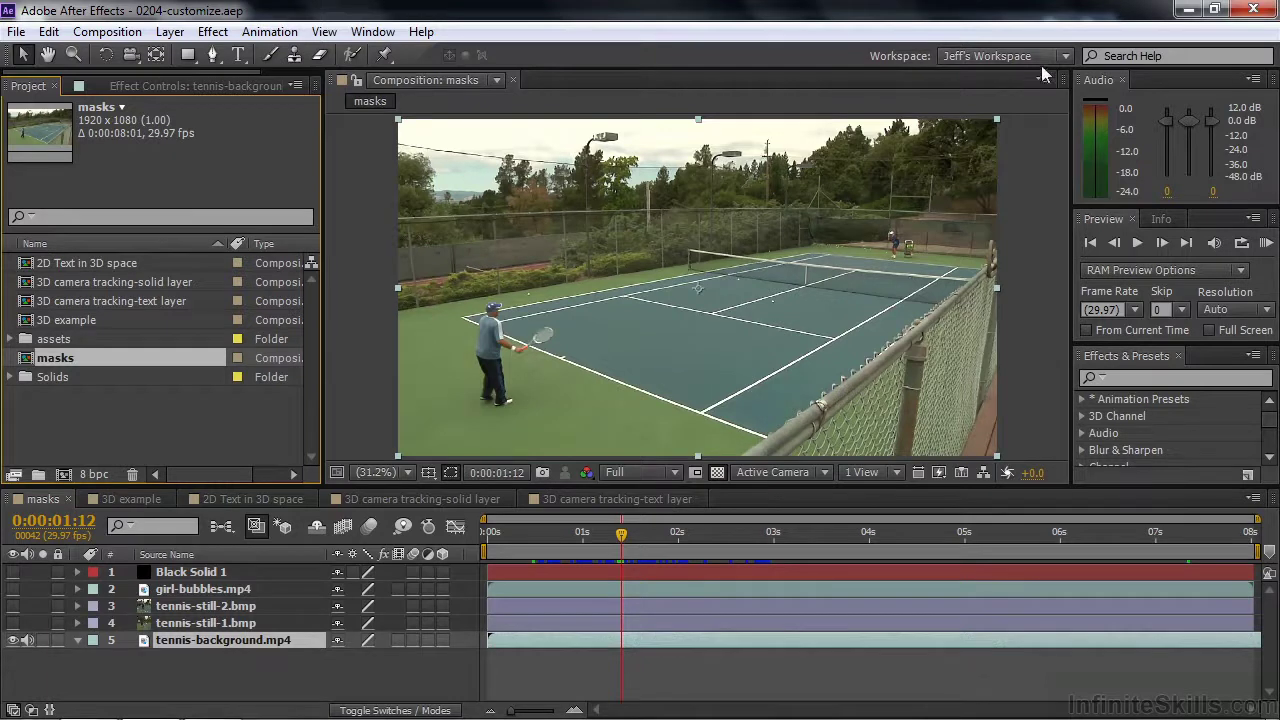
Examine which workspaces can be chosen for deletion and cancel without deleting any.
{"action": "left_click", "coordinate": [1065, 55]}
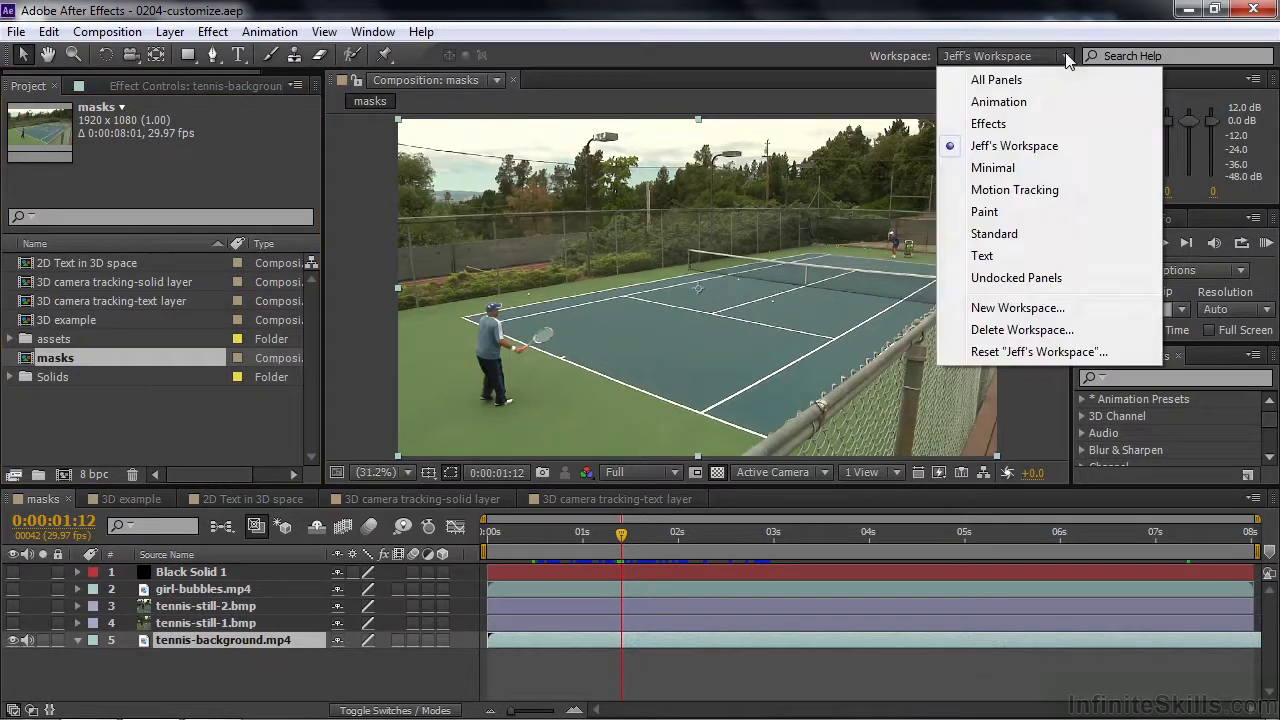
{"action": "left_click", "coordinate": [1051, 333]}
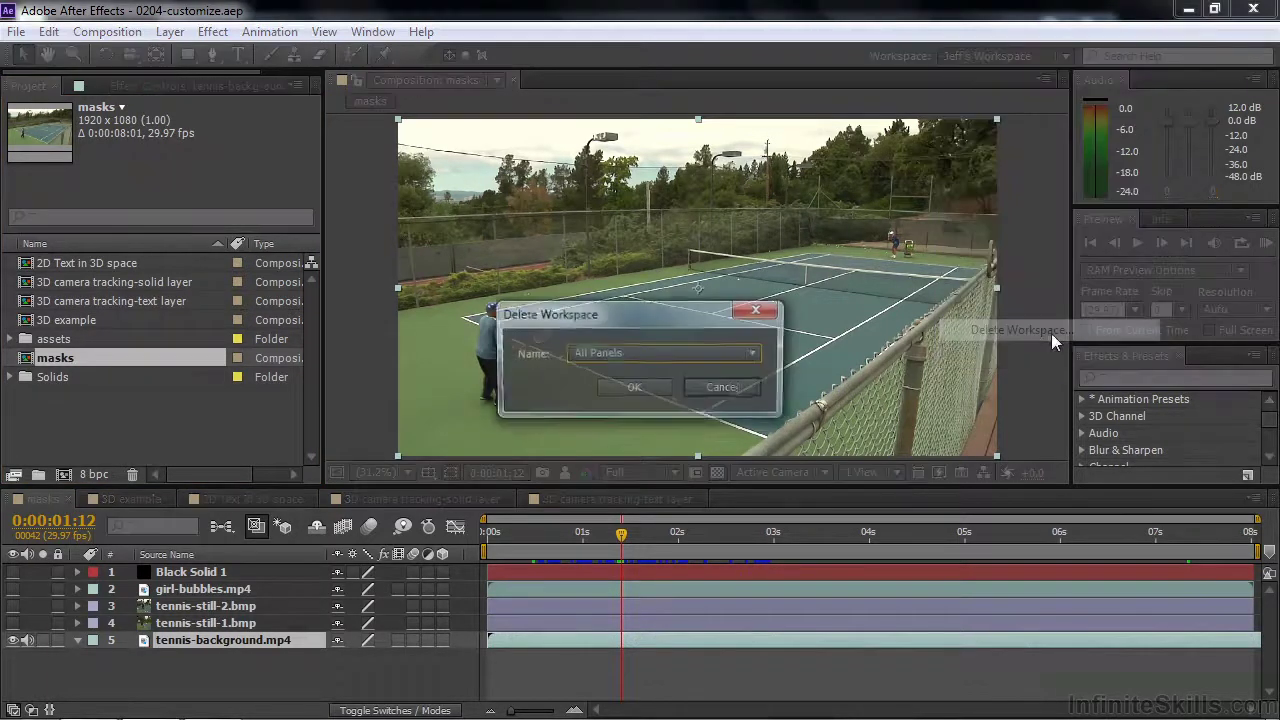
{"action": "left_click", "coordinate": [755, 355]}
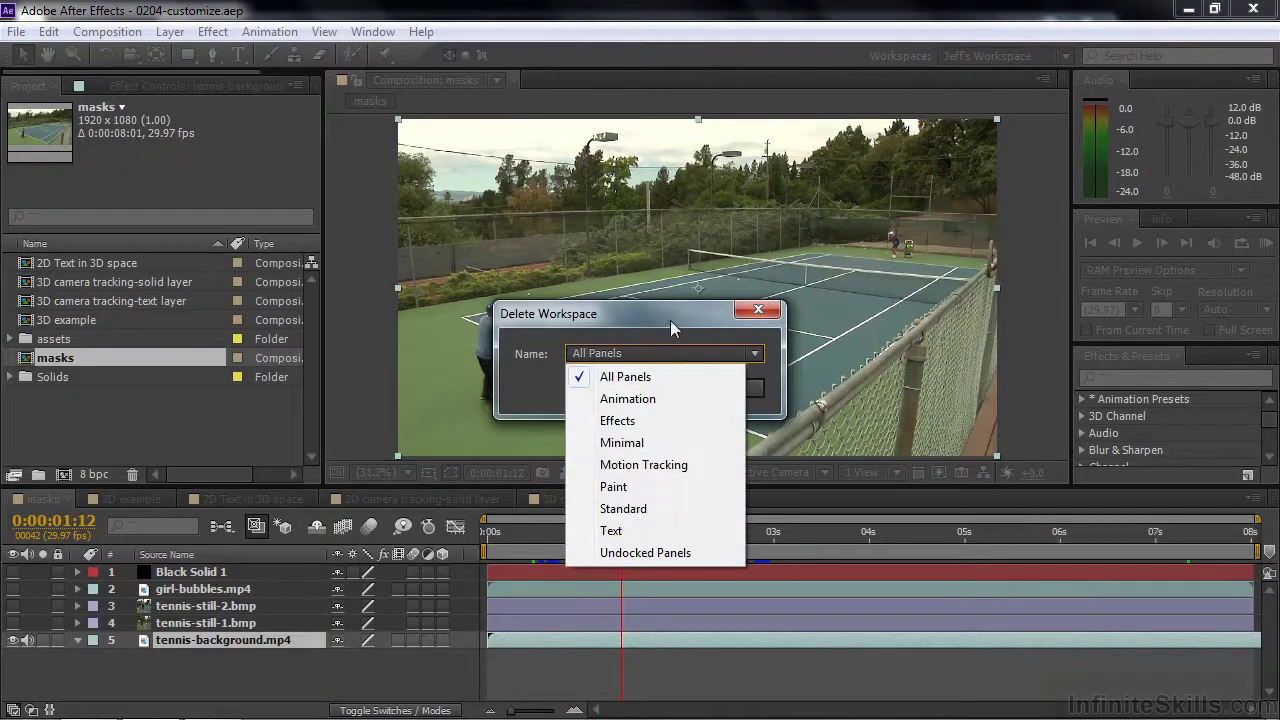
{"action": "left_click", "coordinate": [689, 321]}
{"action": "left_click", "coordinate": [731, 381]}
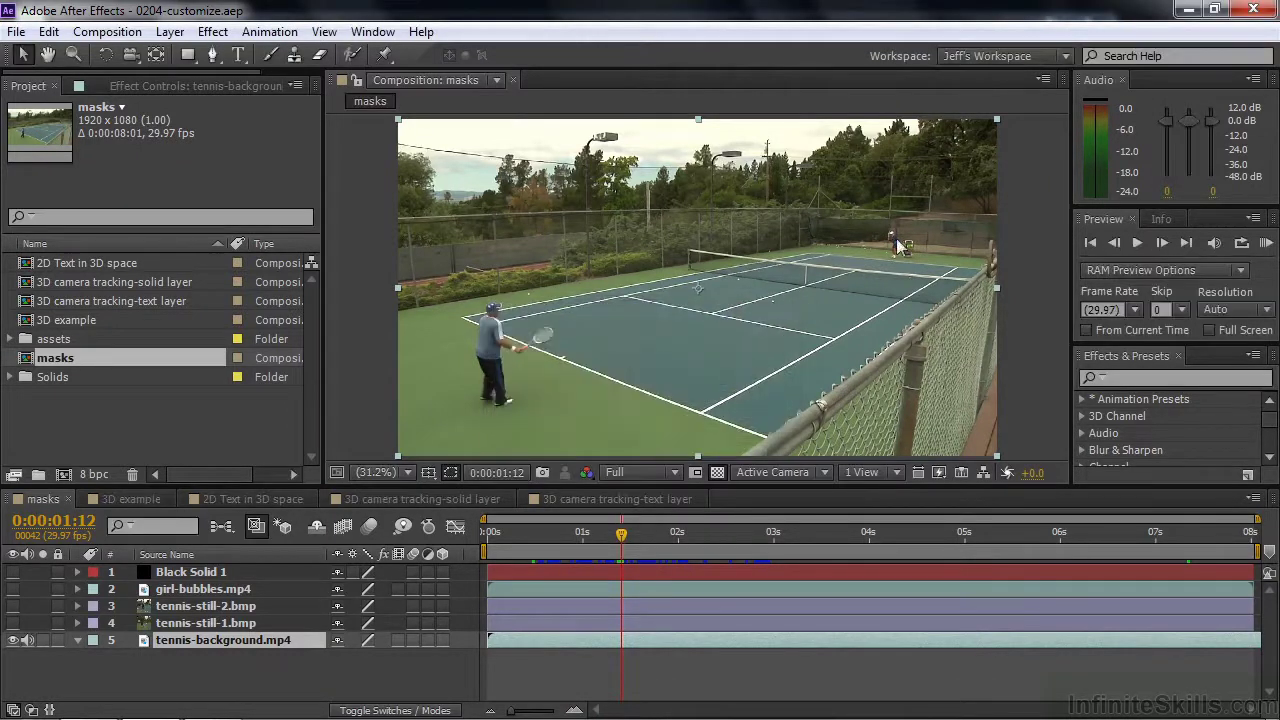
Switch to the Standard workspace, delete the personally named custom workspace, and check the list of available workspaces.
{"action": "left_click", "coordinate": [1066, 56]}
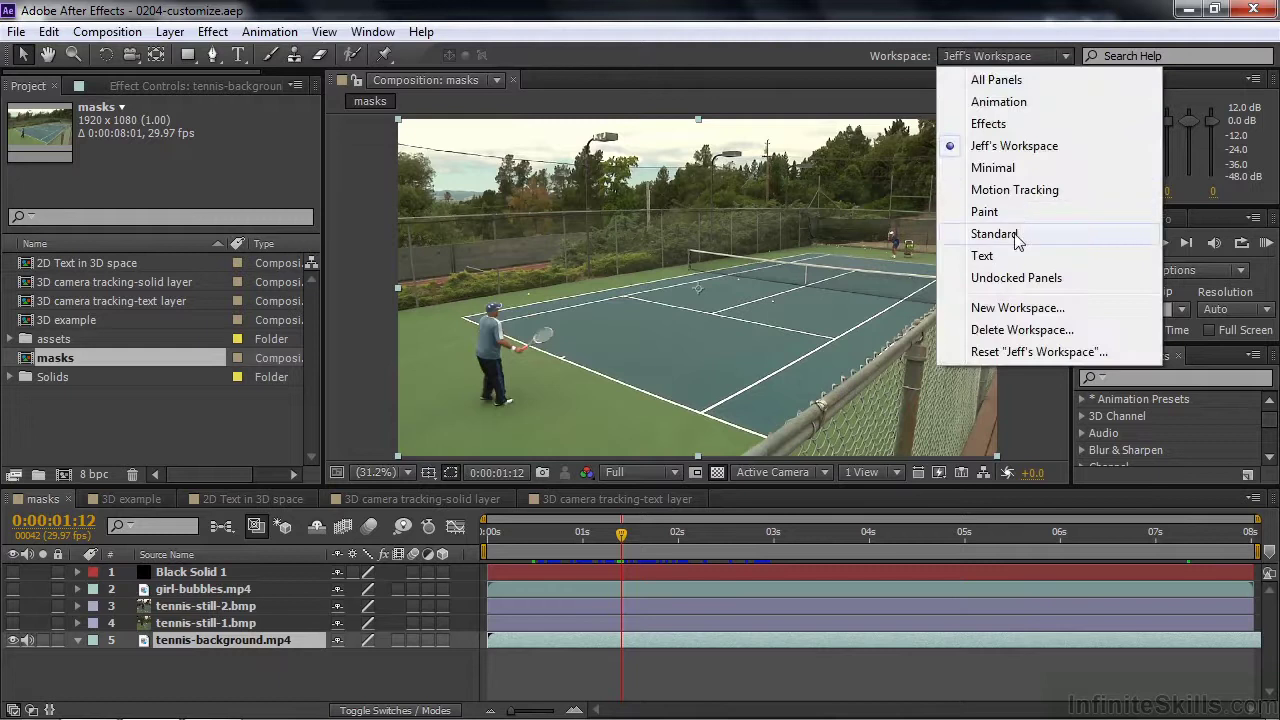
{"action": "left_click", "coordinate": [1016, 236]}
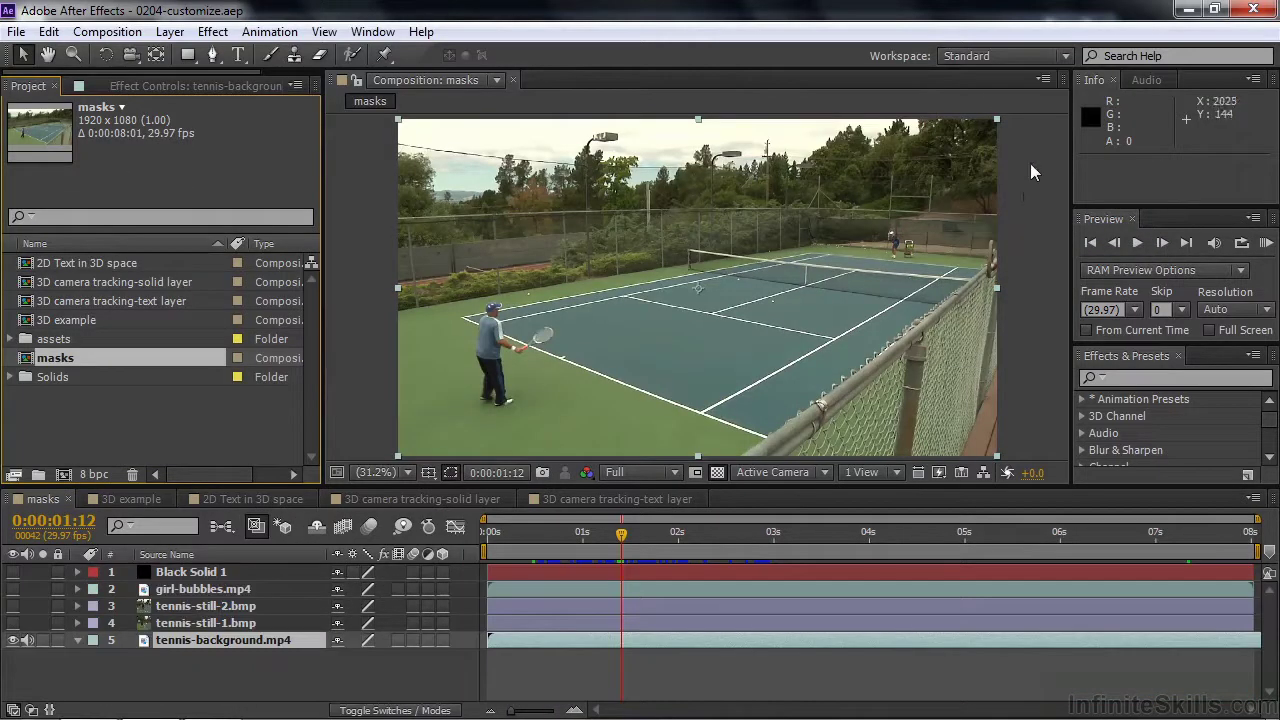
{"action": "left_click", "coordinate": [1062, 58]}
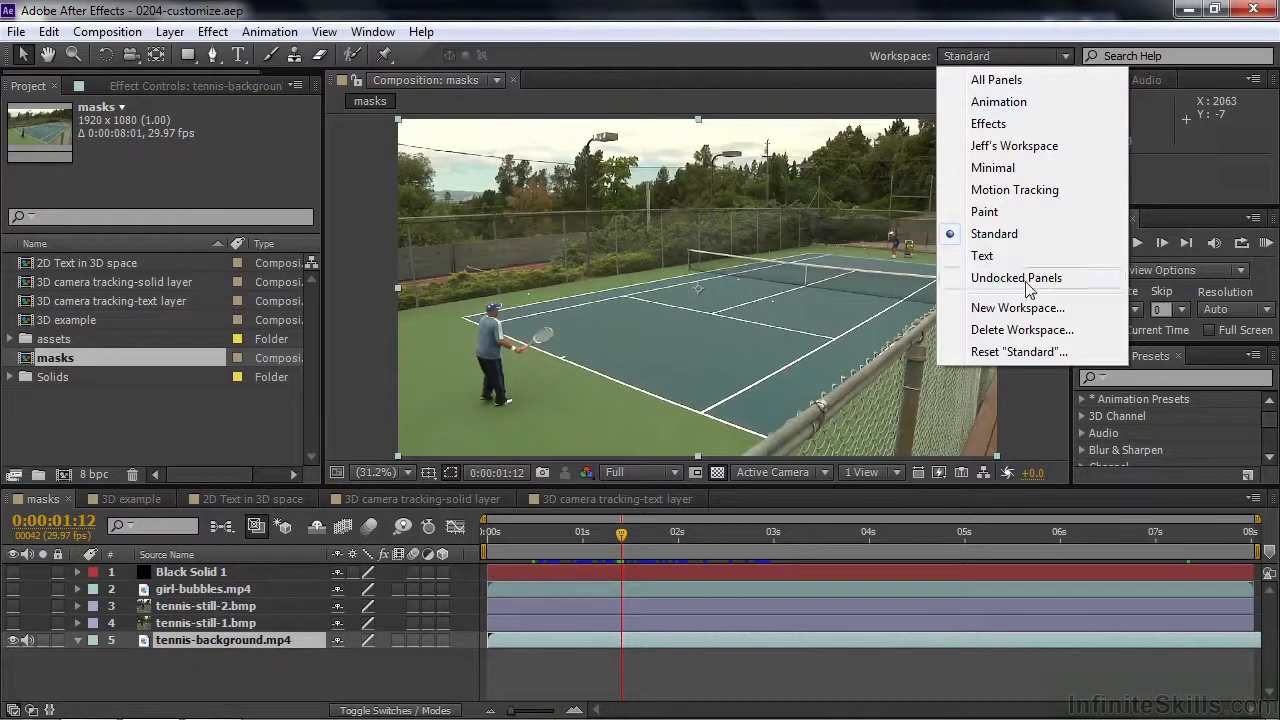
{"action": "left_click", "coordinate": [1011, 332]}
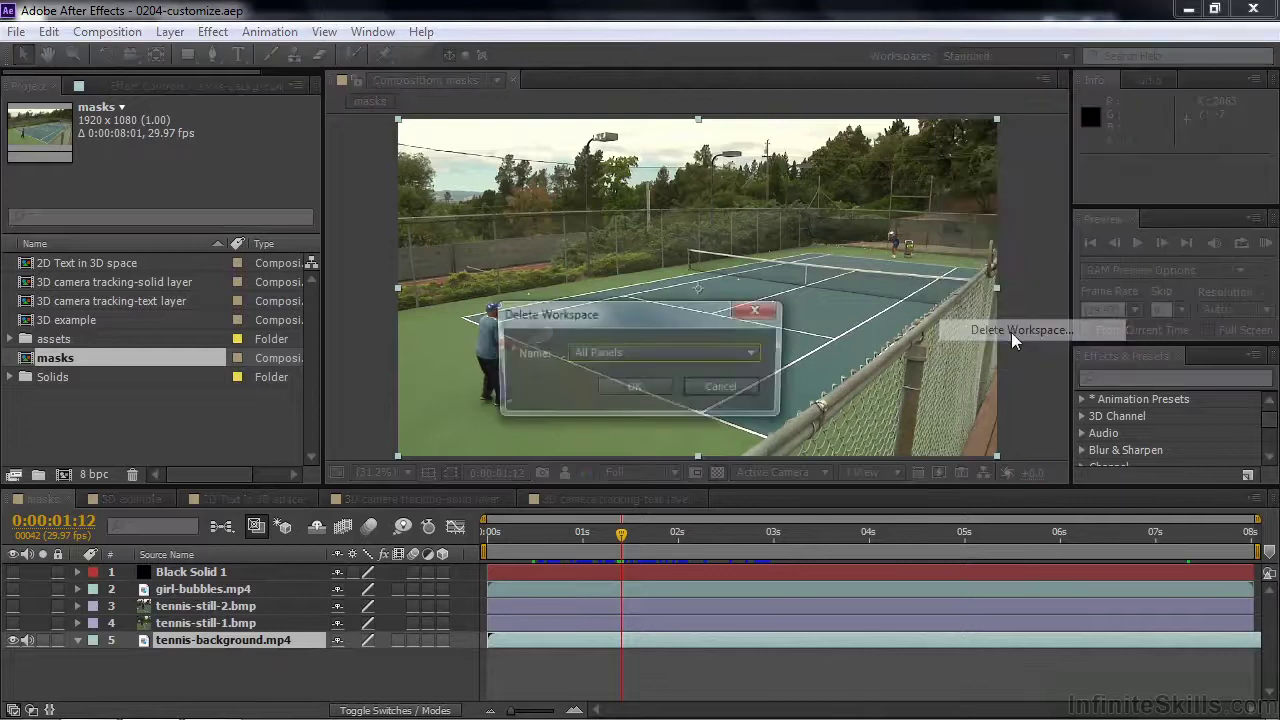
{"action": "left_click", "coordinate": [755, 356]}
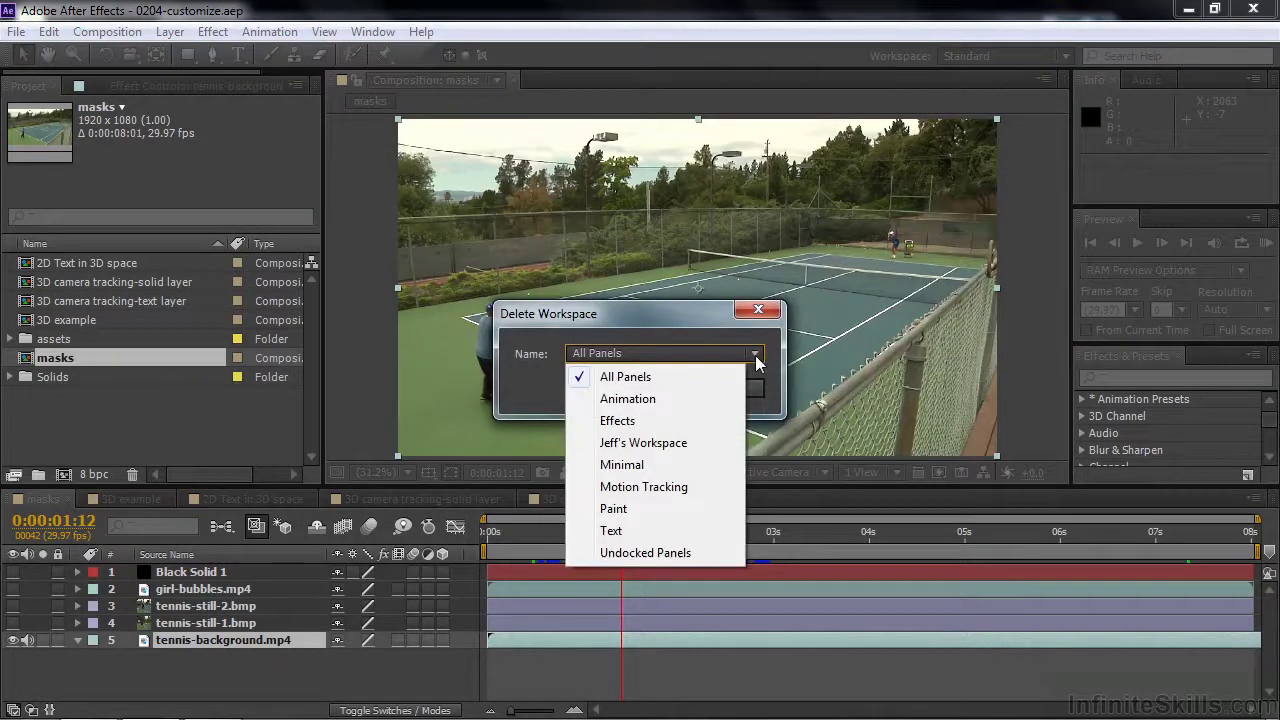
{"action": "left_click", "coordinate": [697, 445]}
{"action": "left_click", "coordinate": [633, 389]}
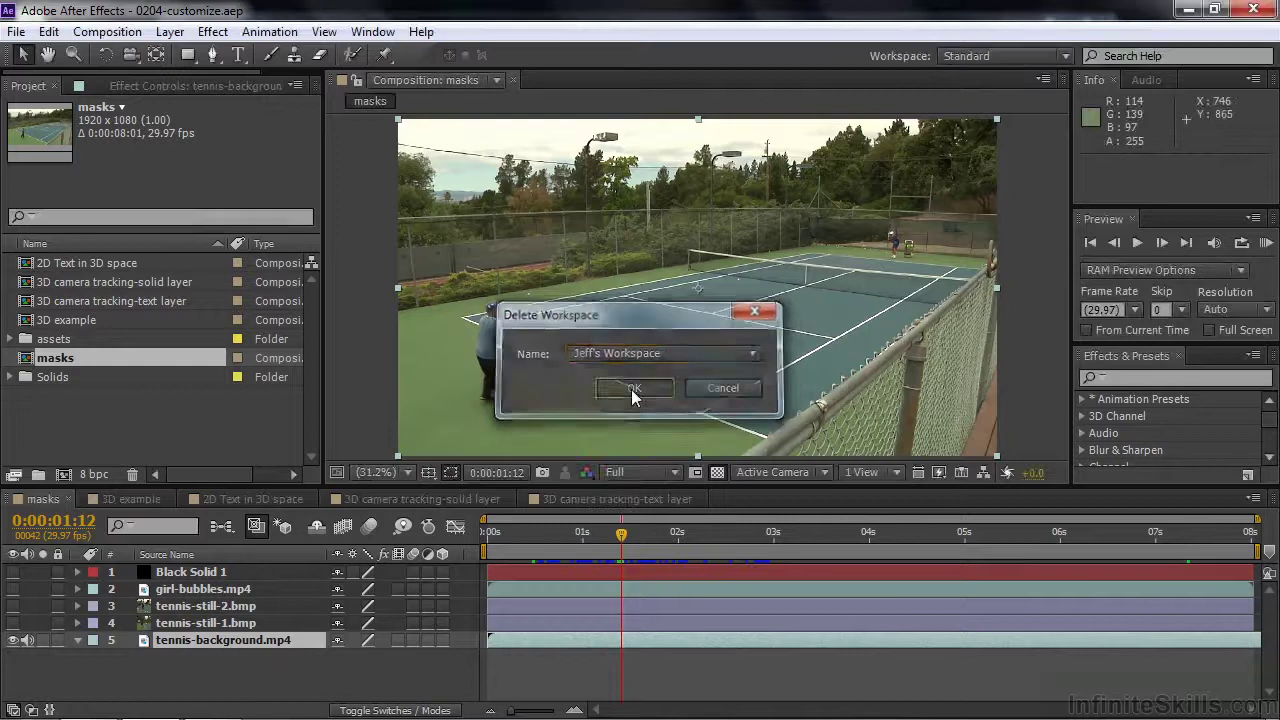
{"action": "left_click", "coordinate": [1066, 56]}
{"action": "left_click", "coordinate": [816, 27]}
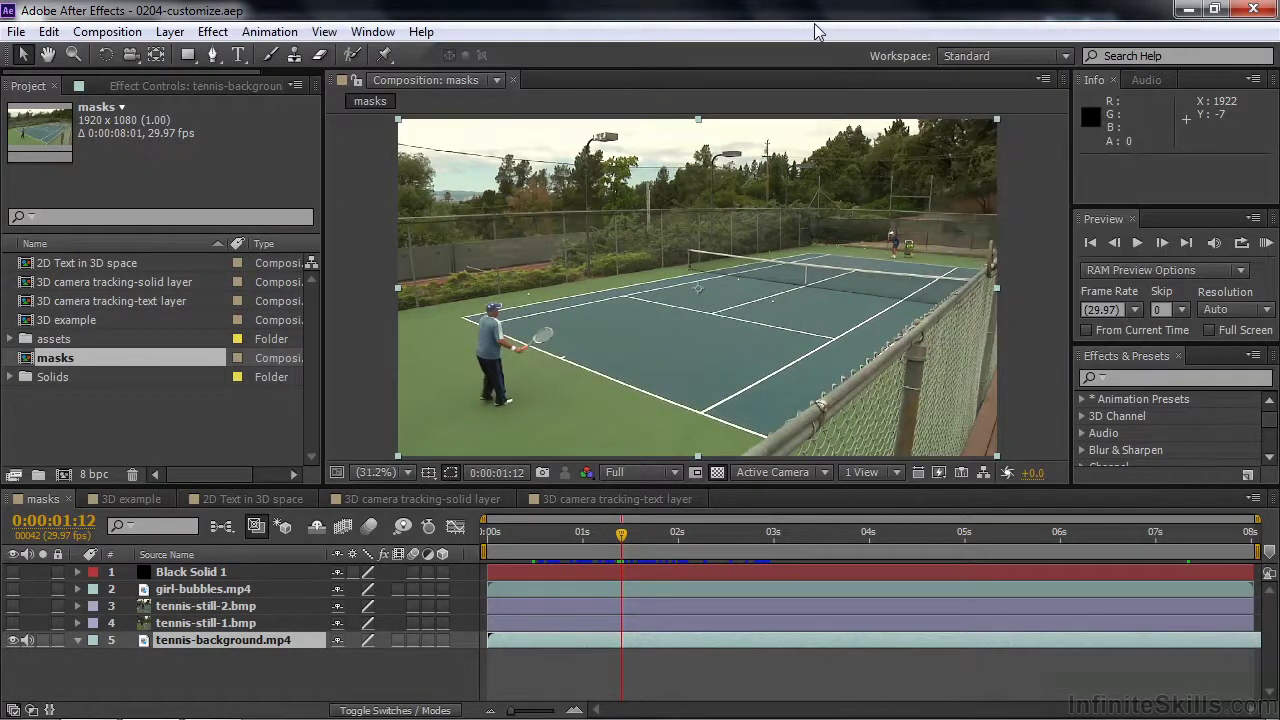